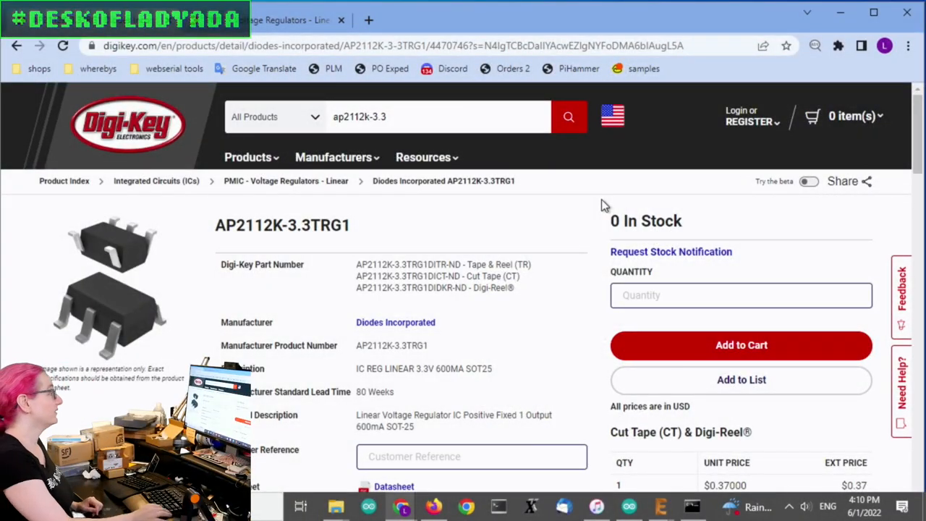
pyautogui.scroll(-2, 507, 235)
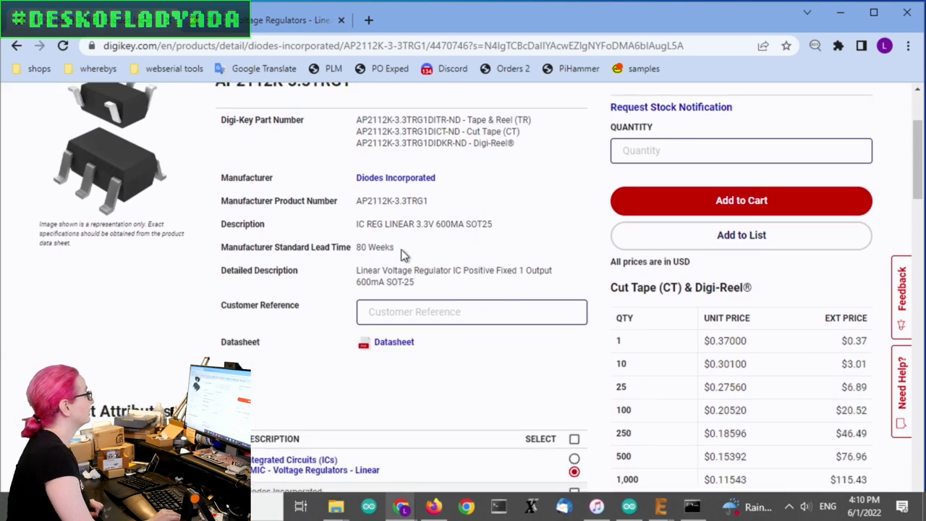
# Note the AP2112K-3.3TRG1's 80-week lead time and enlarge the page for reading.
pyautogui.moveTo(403, 254); pyautogui.dragTo(342, 260)
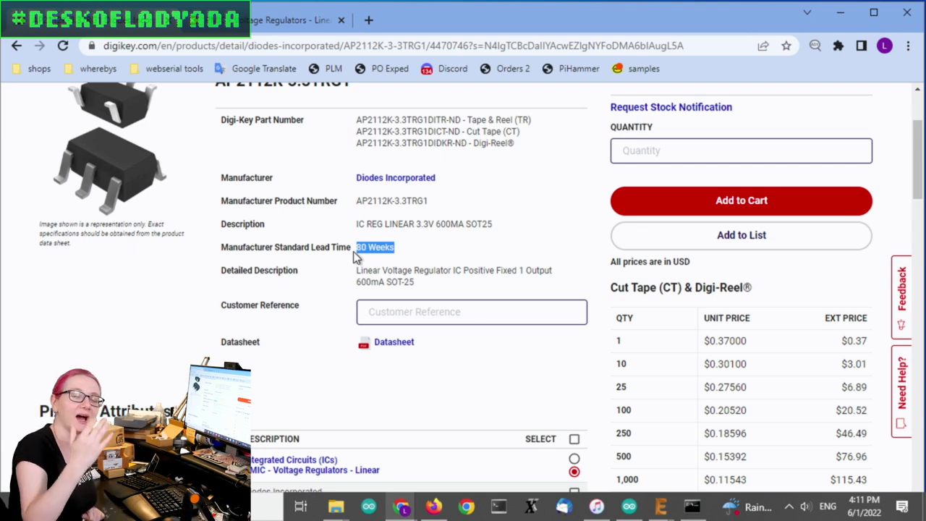
pyautogui.scroll(-2, 434, 203)
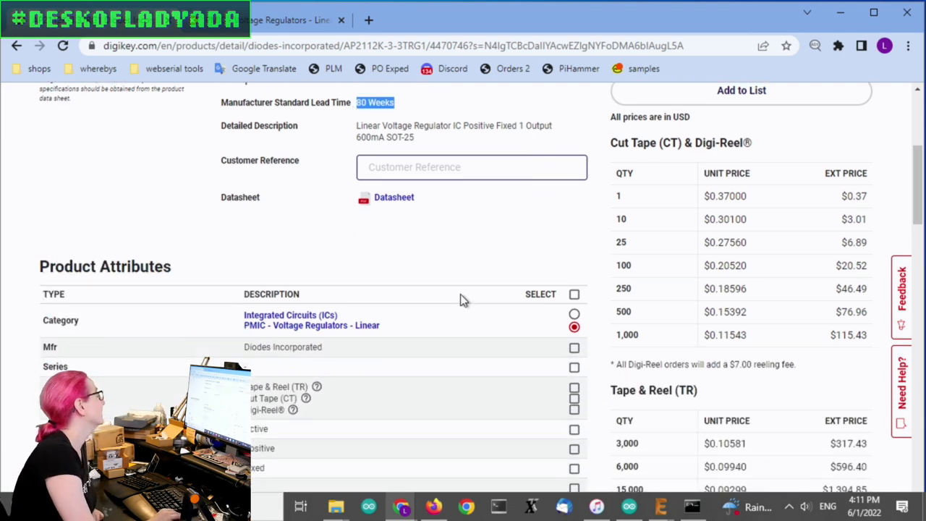
pyautogui.scroll(-2, 463, 300)
pyautogui.scroll(-2, 468, 295)
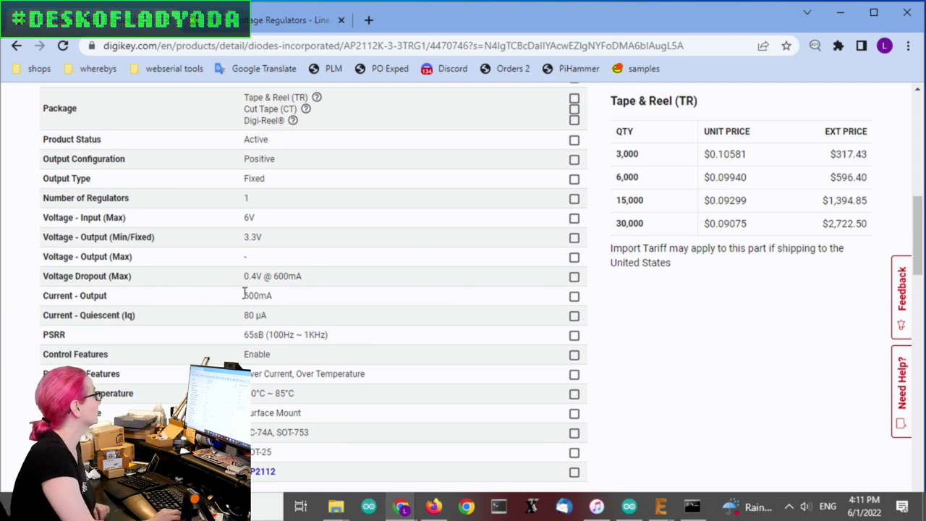
pyautogui.hotkey('ctrl', '+')
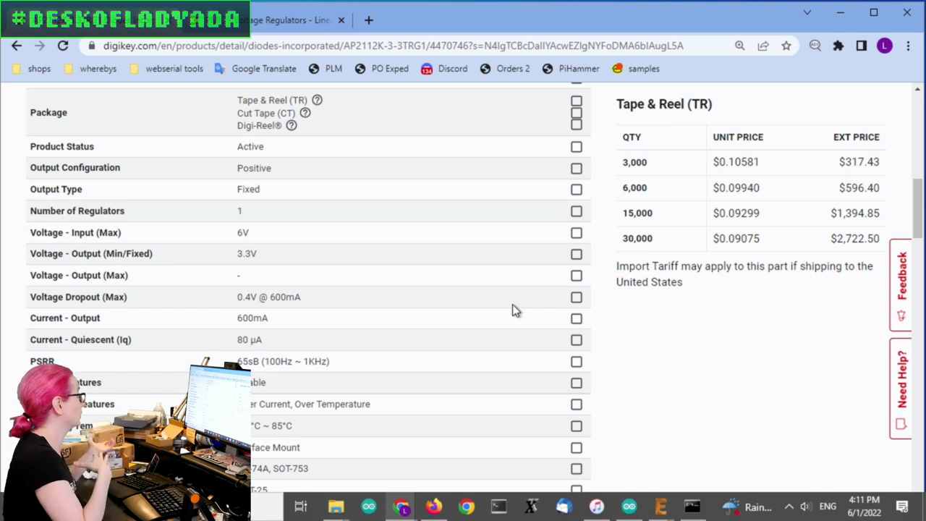
pyautogui.scroll(-1, 478, 328)
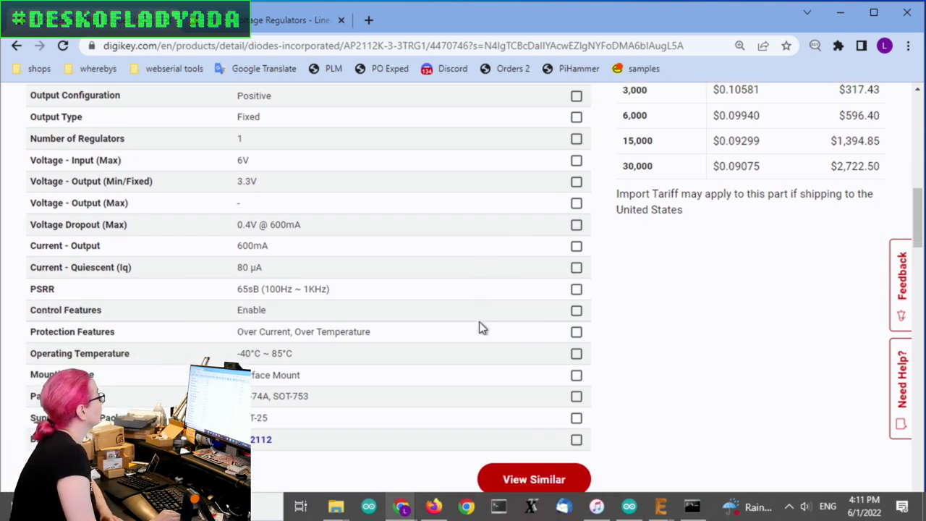
# Tick mounting type and related attributes, then list the 3,267 similar linear regulators.
pyautogui.click(576, 377)
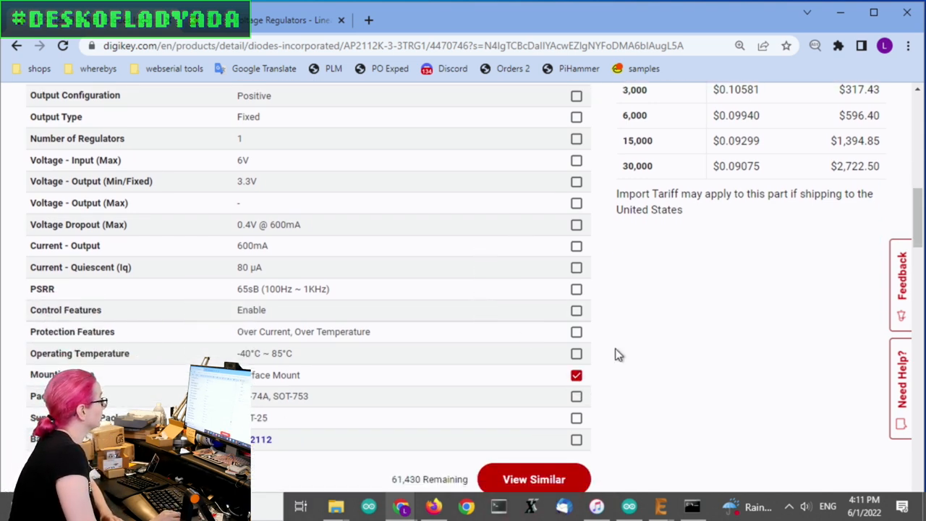
pyautogui.scroll(1, 614, 354)
pyautogui.click(576, 384)
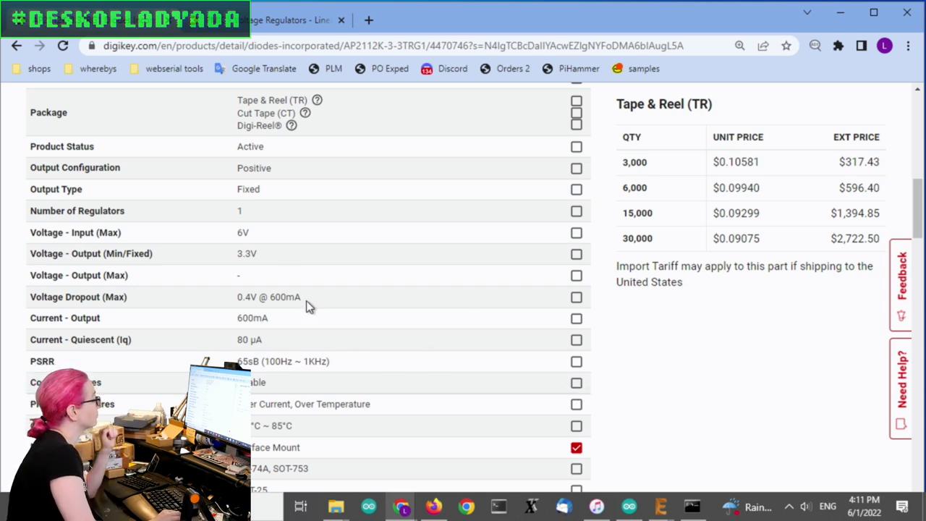
pyautogui.scroll(1, 275, 384)
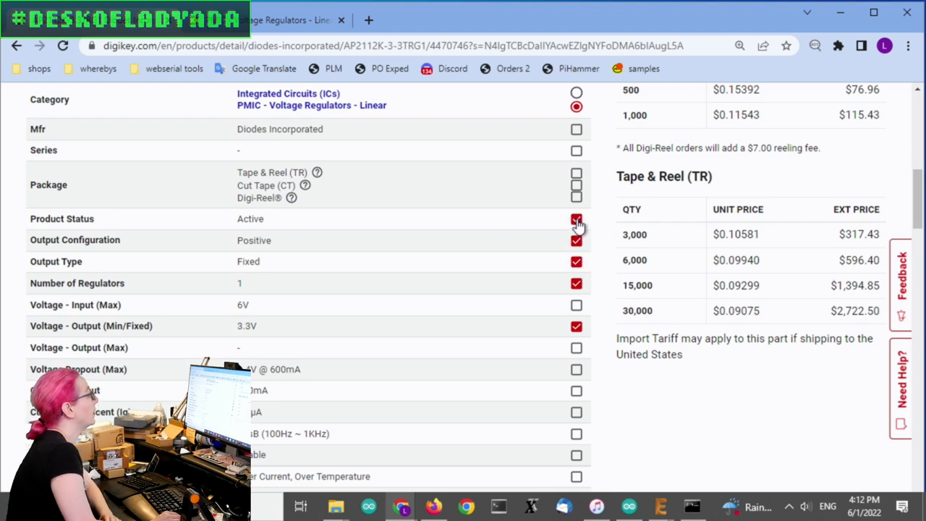
pyautogui.scroll(-5, 403, 330)
pyautogui.scroll(-2, 395, 338)
pyautogui.scroll(5, 544, 259)
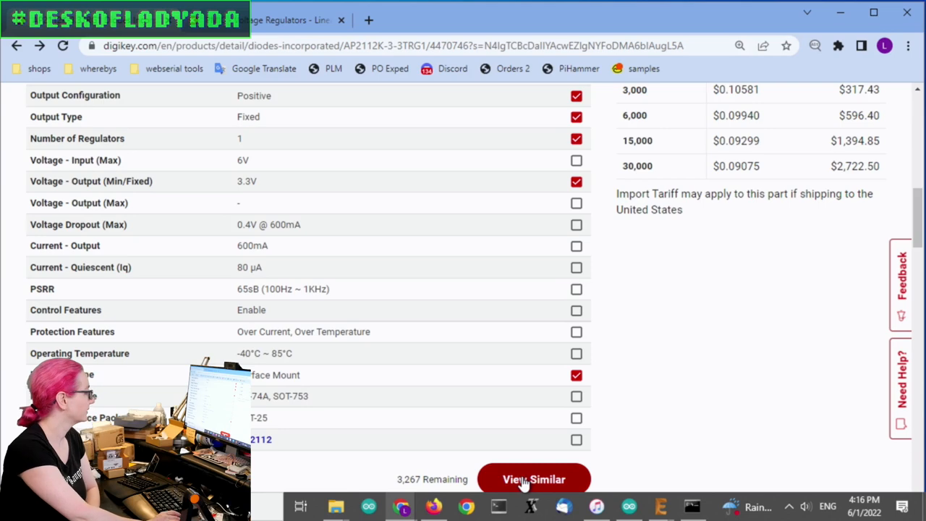
pyautogui.click(527, 477)
pyautogui.scroll(-2, 579, 238)
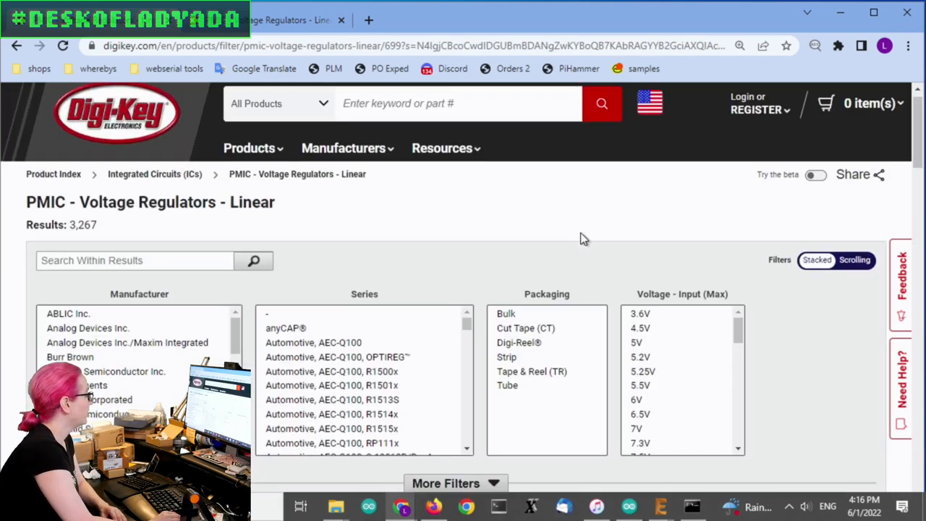
pyautogui.scroll(-3, 732, 230)
pyautogui.scroll(-2, 800, 223)
pyautogui.scroll(-3, 800, 223)
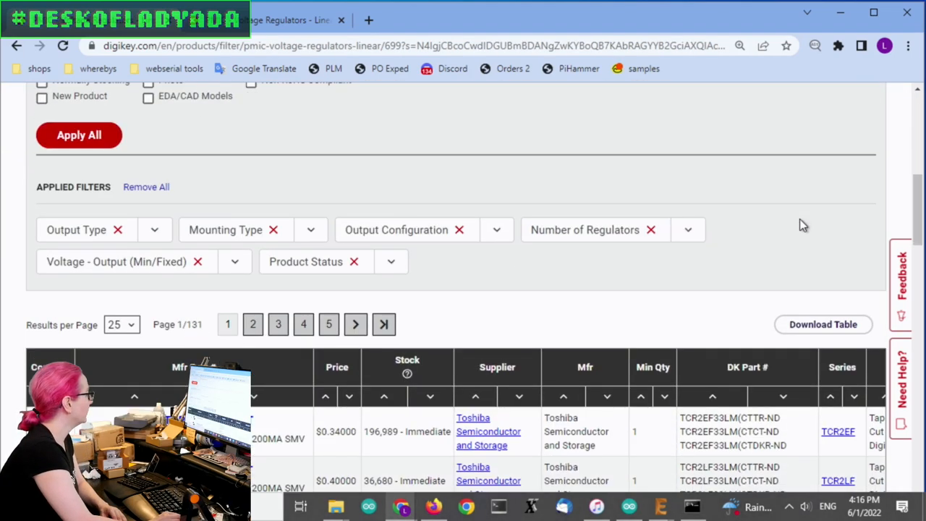
pyautogui.scroll(-3, 800, 223)
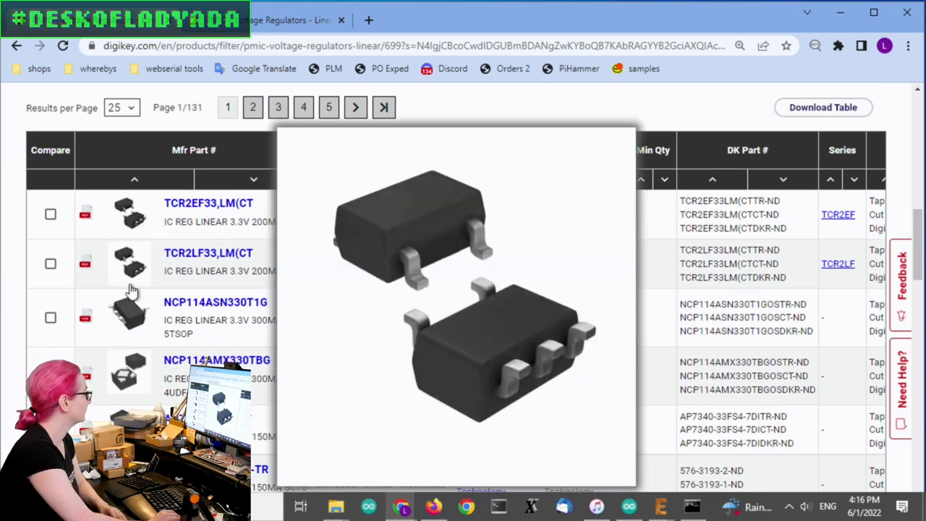
pyautogui.scroll(-2, 132, 389)
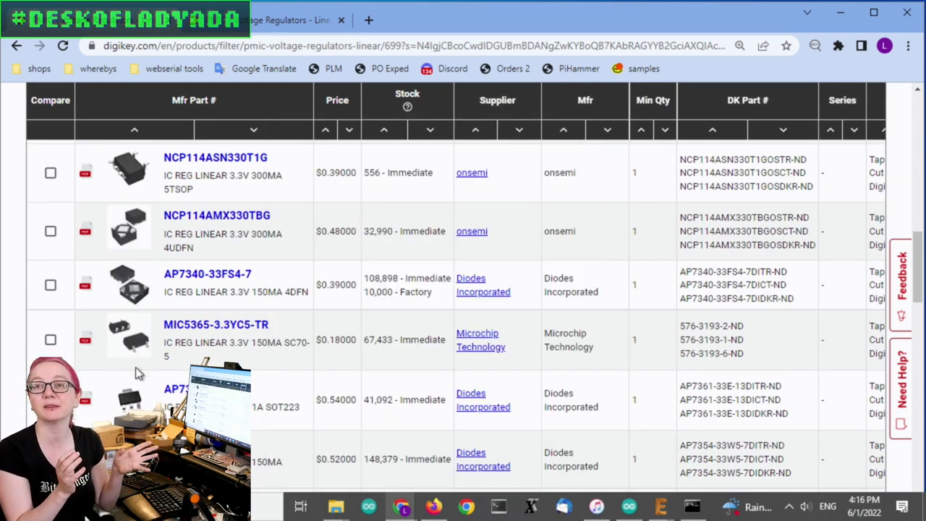
pyautogui.moveTo(130, 397)
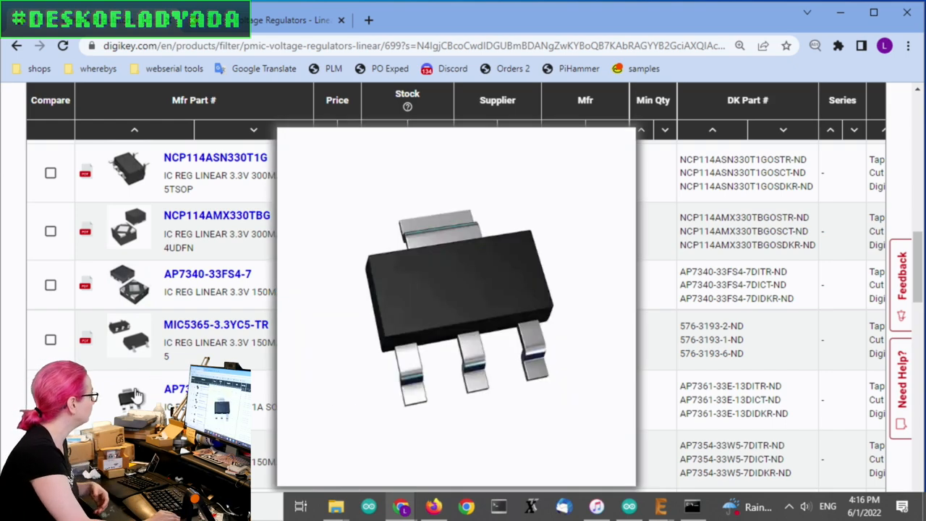
pyautogui.scroll(3, 687, 232)
pyautogui.scroll(4, 697, 273)
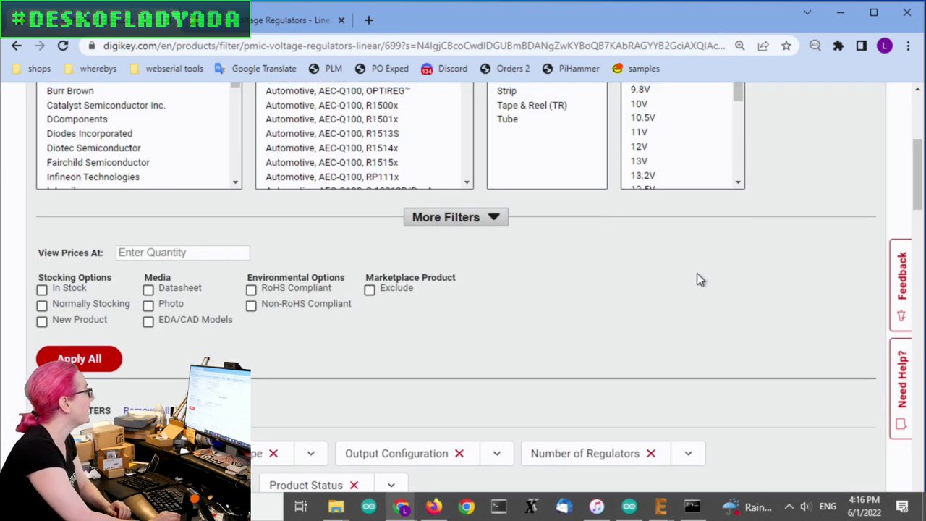
pyautogui.scroll(1, 697, 273)
# Filter to 500mA–1A output current and 90–100 µA quiescent current under More Filters.
pyautogui.click(446, 283)
pyautogui.scroll(-2, 796, 217)
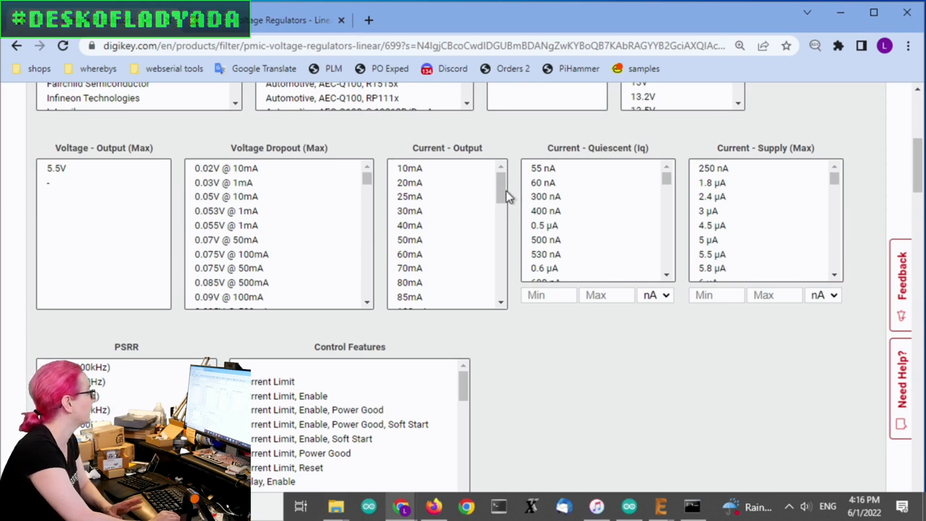
pyautogui.moveTo(504, 190); pyautogui.dragTo(497, 249)
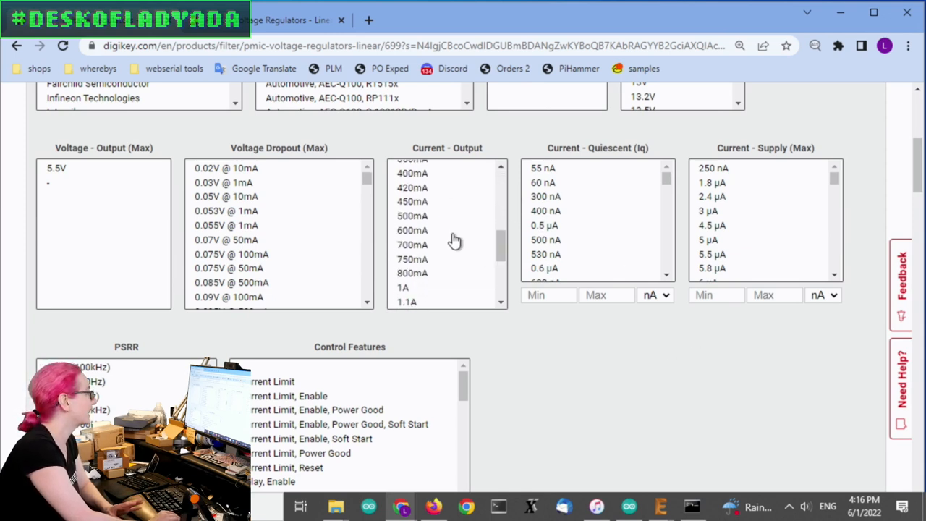
pyautogui.click(419, 216)
pyautogui.moveTo(427, 221); pyautogui.dragTo(437, 287)
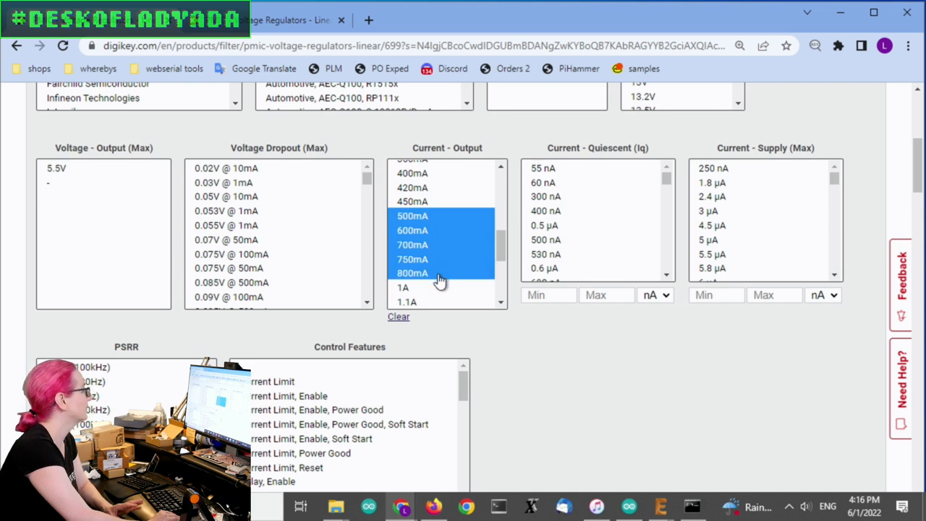
pyautogui.moveTo(501, 242); pyautogui.dragTo(499, 283)
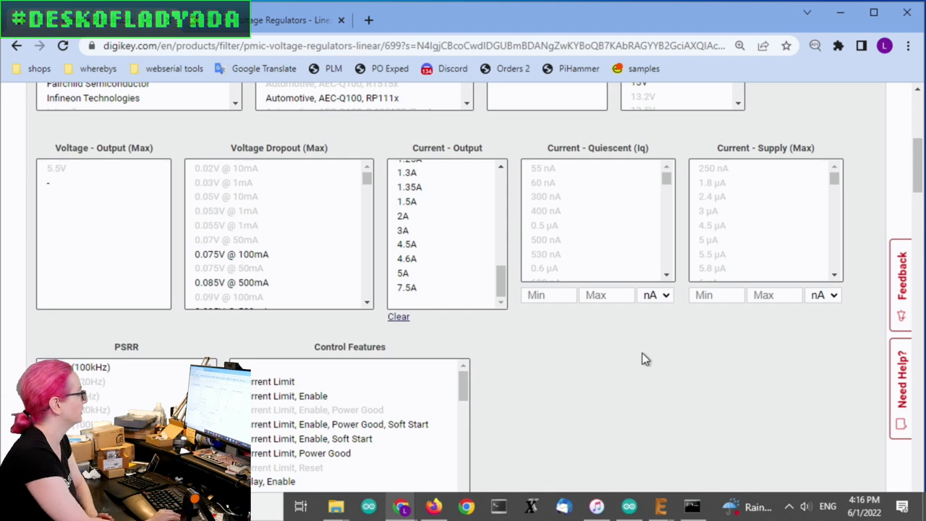
pyautogui.scroll(-1, 661, 337)
pyautogui.scroll(-1, 662, 337)
pyautogui.scroll(-2, 662, 337)
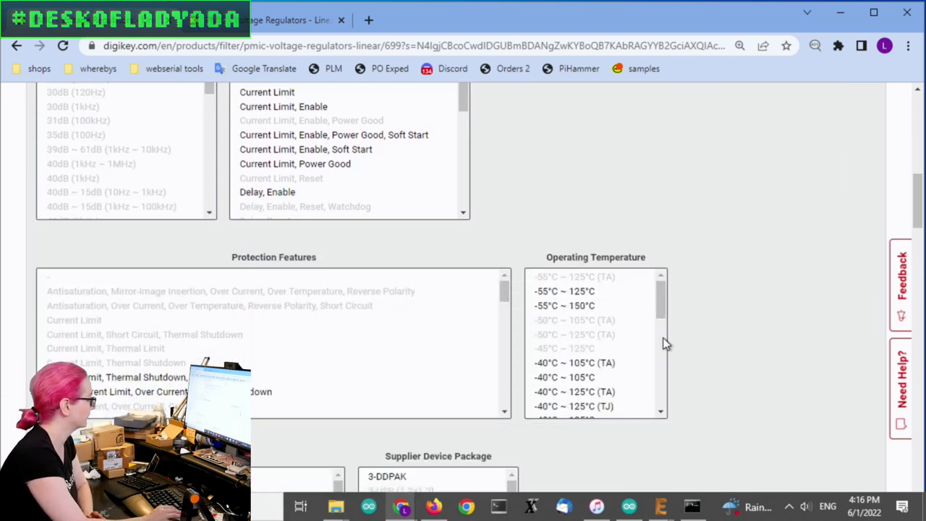
pyautogui.scroll(-3, 663, 338)
pyautogui.scroll(-4, 673, 215)
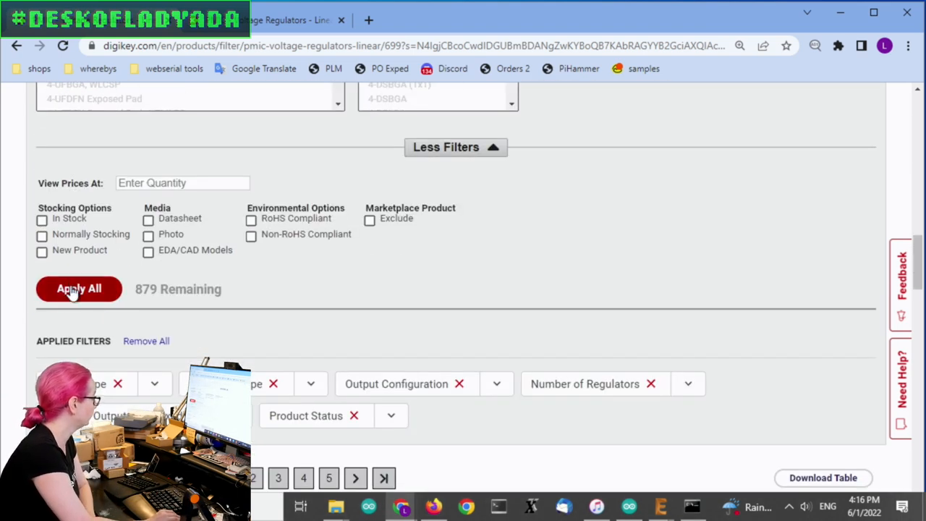
pyautogui.scroll(10, 676, 263)
pyautogui.scroll(-4, 727, 244)
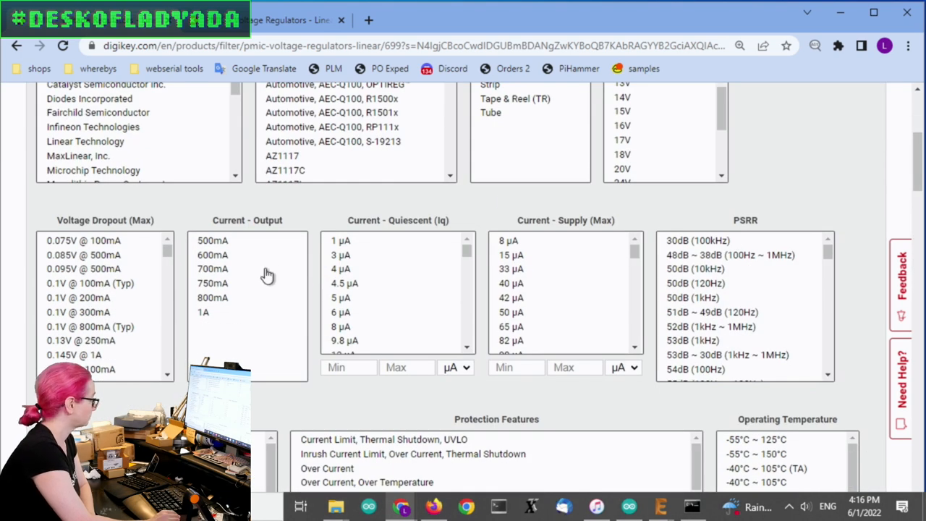
pyautogui.scroll(-2, 441, 203)
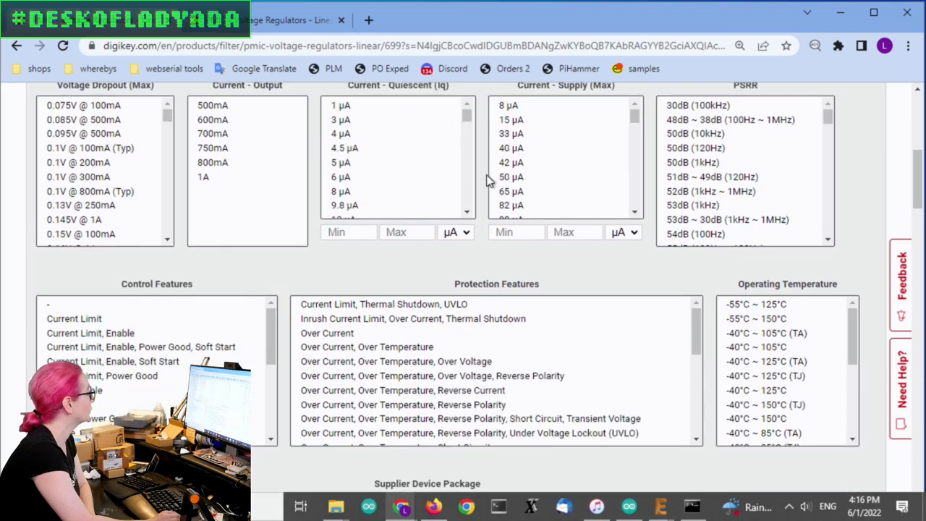
pyautogui.scroll(2, 468, 264)
pyautogui.moveTo(467, 263); pyautogui.dragTo(464, 291)
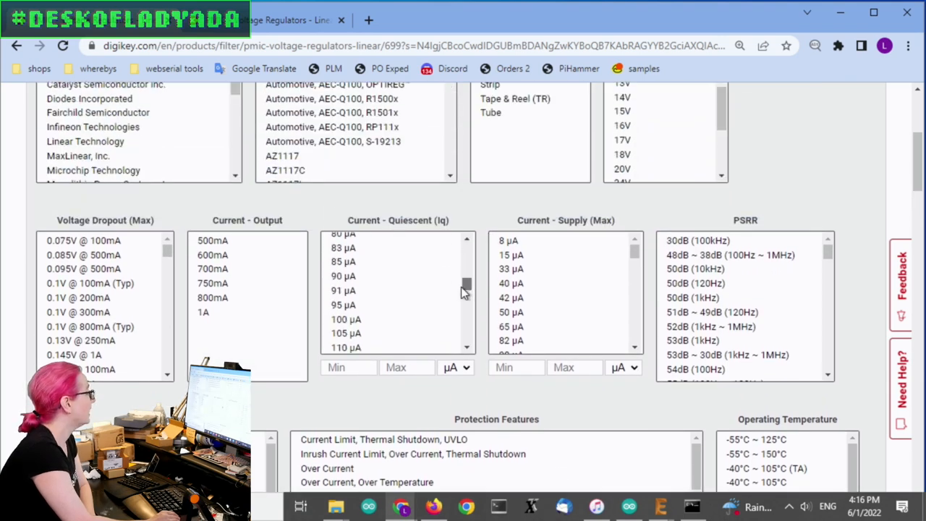
pyautogui.moveTo(369, 315)
pyautogui.mouseDown()
pyautogui.moveTo(409, 267)
pyautogui.moveTo(463, 249)
pyautogui.moveTo(471, 288)
pyautogui.mouseUp()
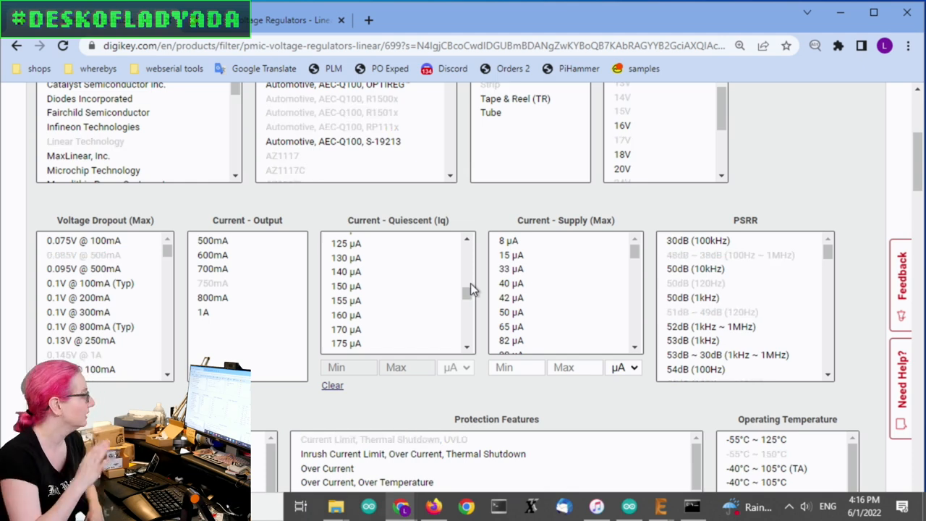
pyautogui.scroll(-5, 436, 207)
pyautogui.scroll(-3, 436, 265)
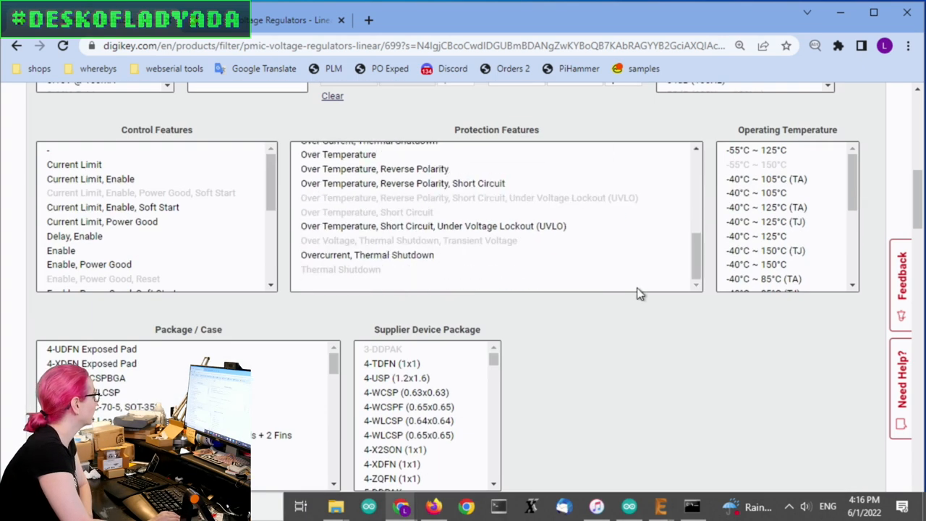
pyautogui.scroll(-5, 316, 302)
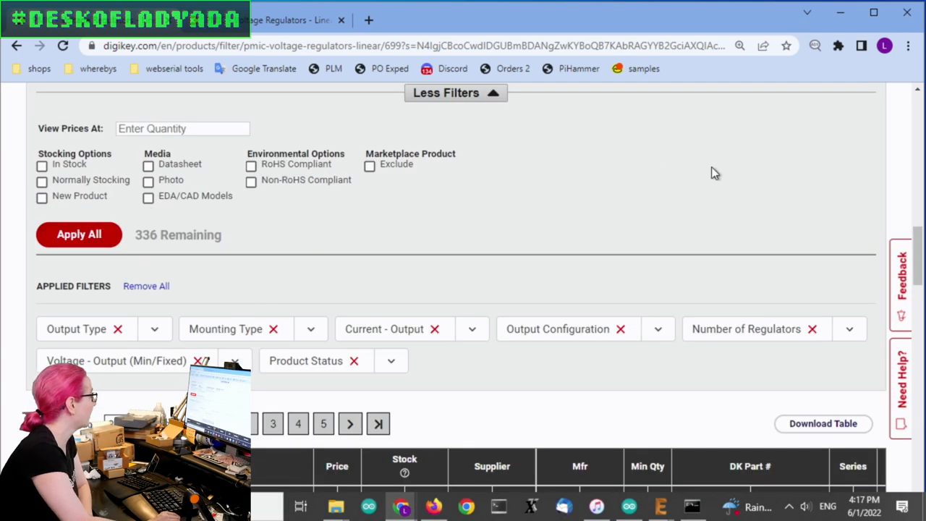
pyautogui.scroll(-2, 766, 210)
pyautogui.scroll(-2, 805, 202)
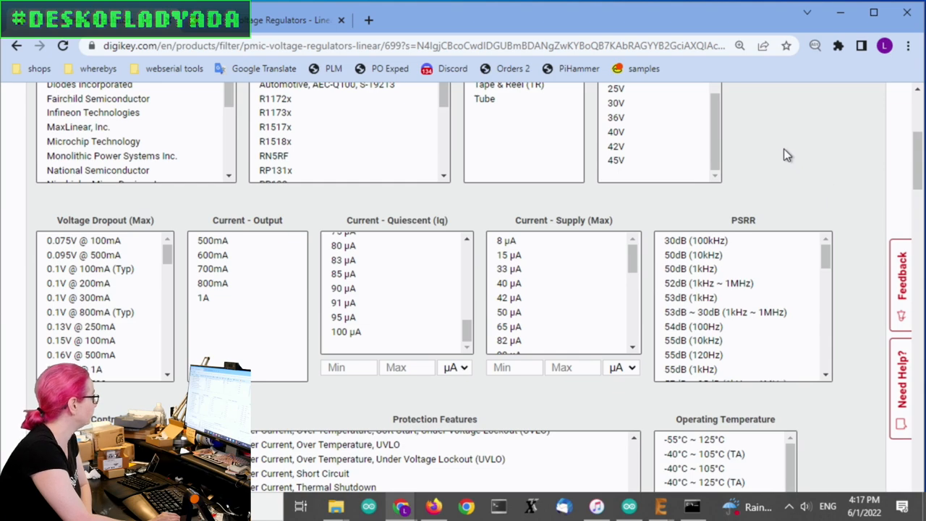
pyautogui.scroll(-2, 796, 152)
pyautogui.scroll(-2, 839, 156)
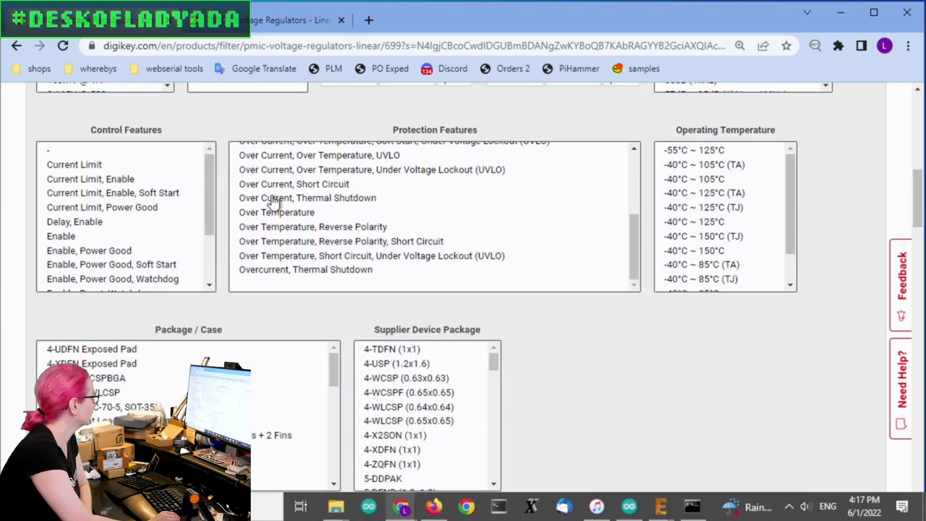
pyautogui.scroll(-2, 694, 328)
pyautogui.scroll(-1, 694, 329)
pyautogui.scroll(-5, 696, 321)
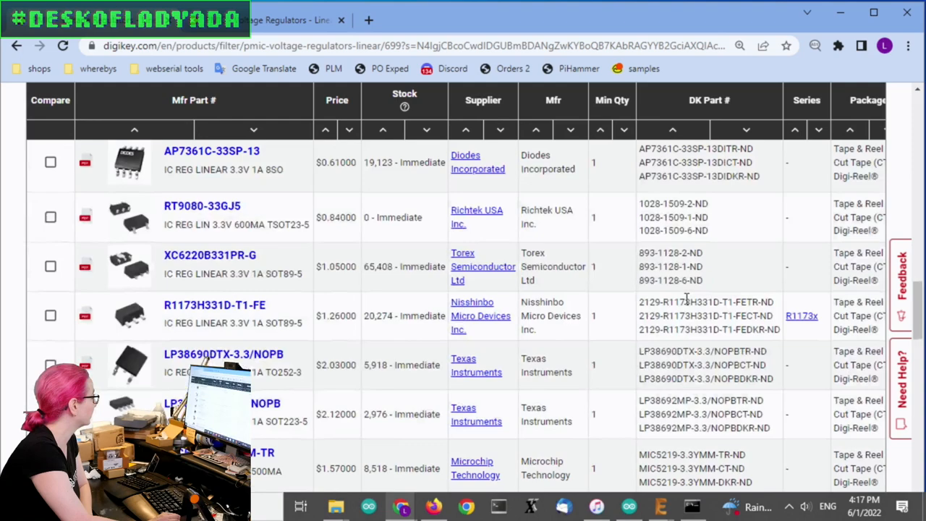
pyautogui.scroll(2, 684, 300)
pyautogui.scroll(3, 463, 298)
# View prices at a 10000-unit quantity with results listed cheapest first.
pyautogui.click(210, 201)
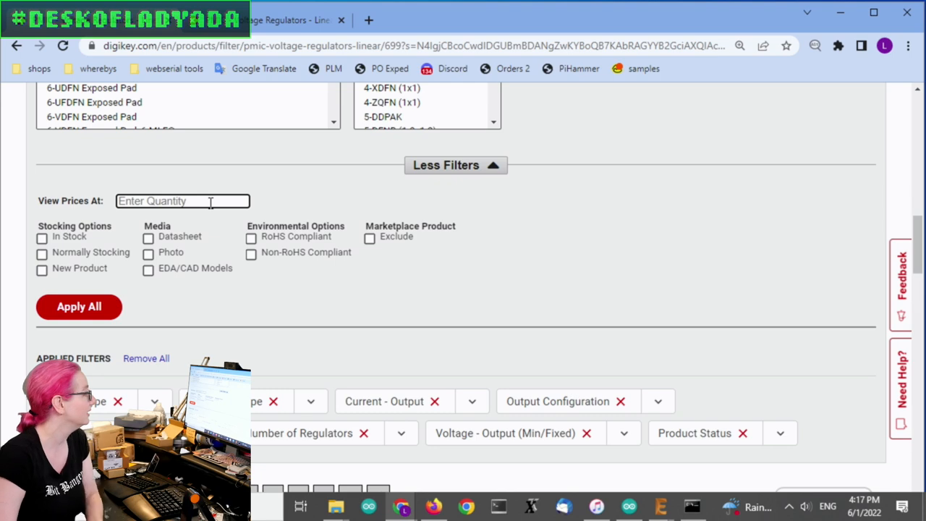
pyautogui.write('1')
pyautogui.press('BackSpace')
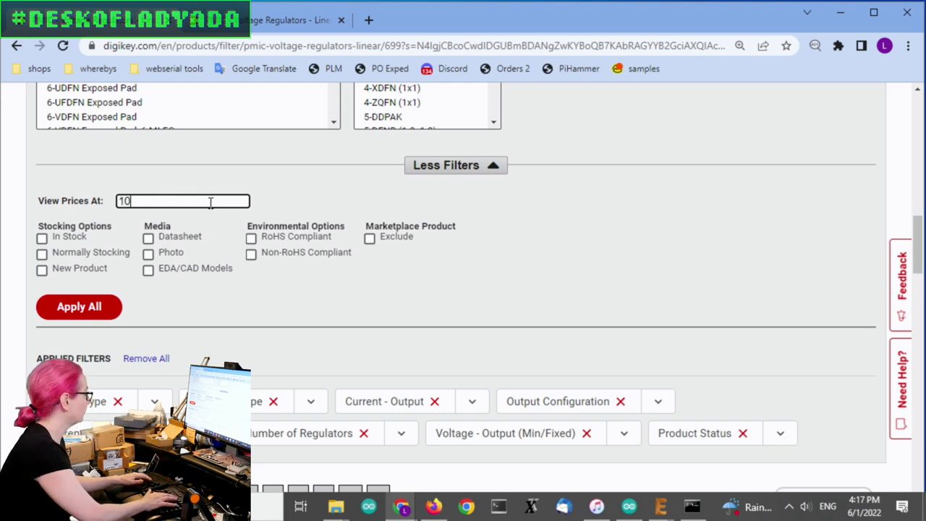
pyautogui.click(79, 307)
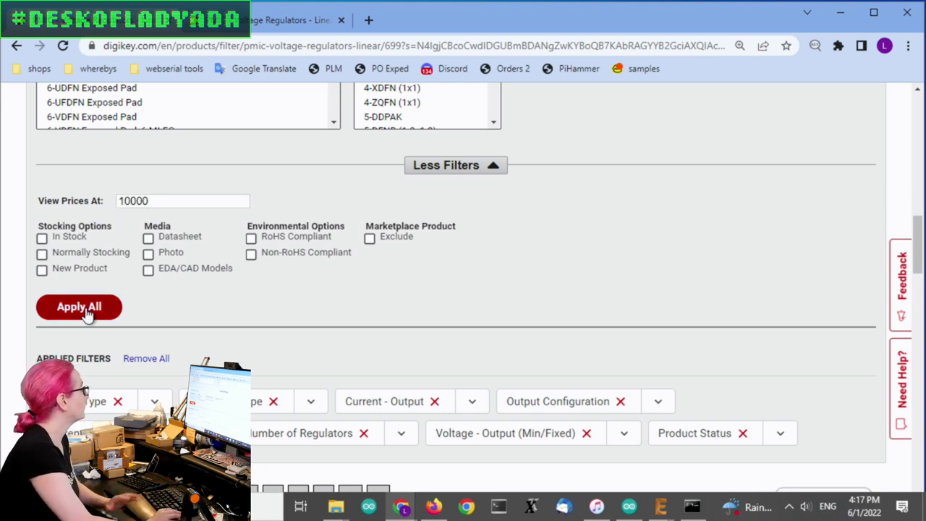
pyautogui.scroll(-5, 604, 226)
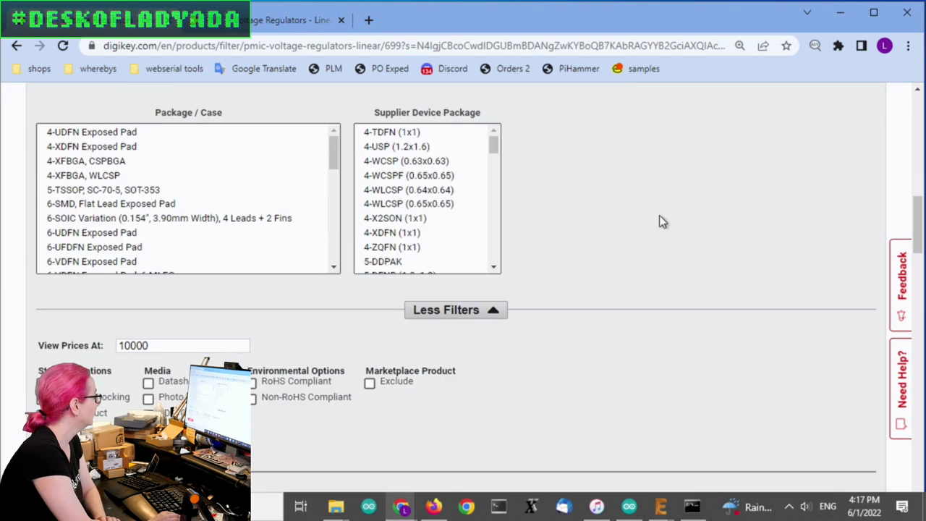
pyautogui.scroll(-4, 659, 217)
pyautogui.scroll(-2, 688, 215)
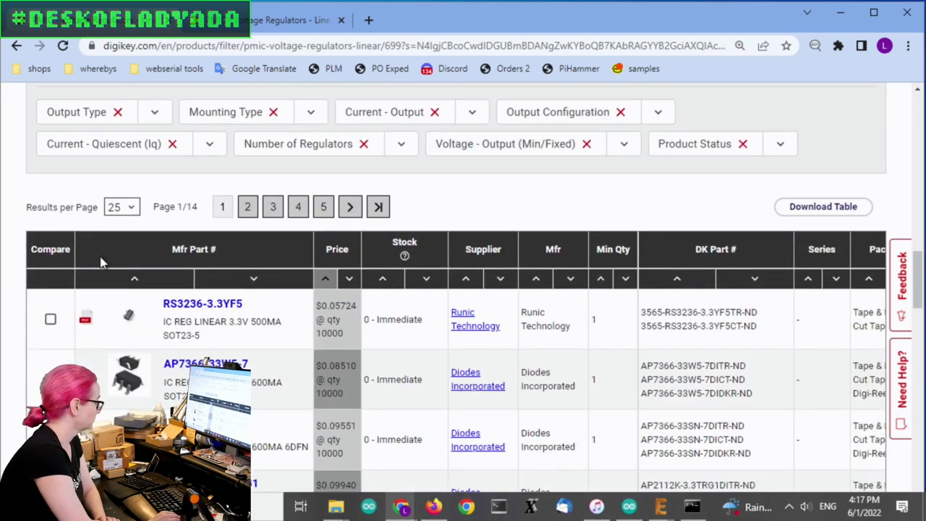
pyautogui.scroll(-1, 709, 282)
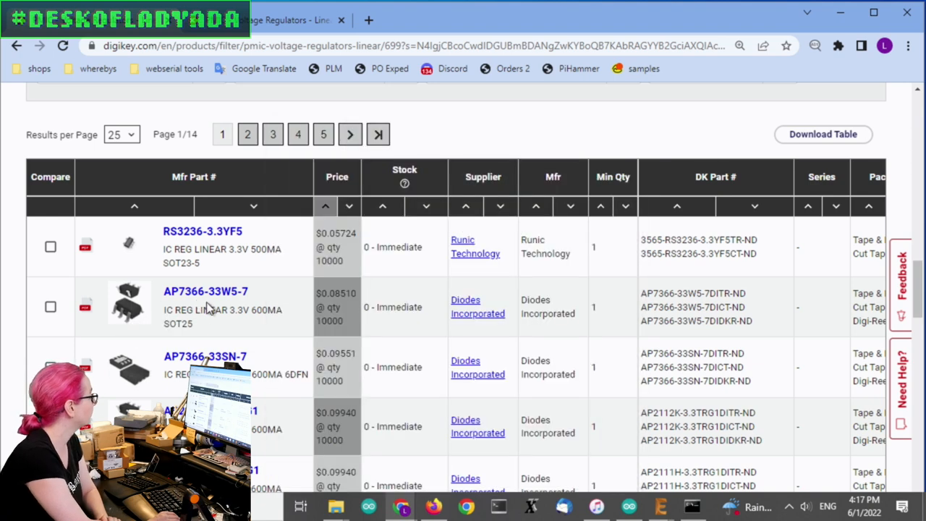
pyautogui.scroll(-1, 130, 307)
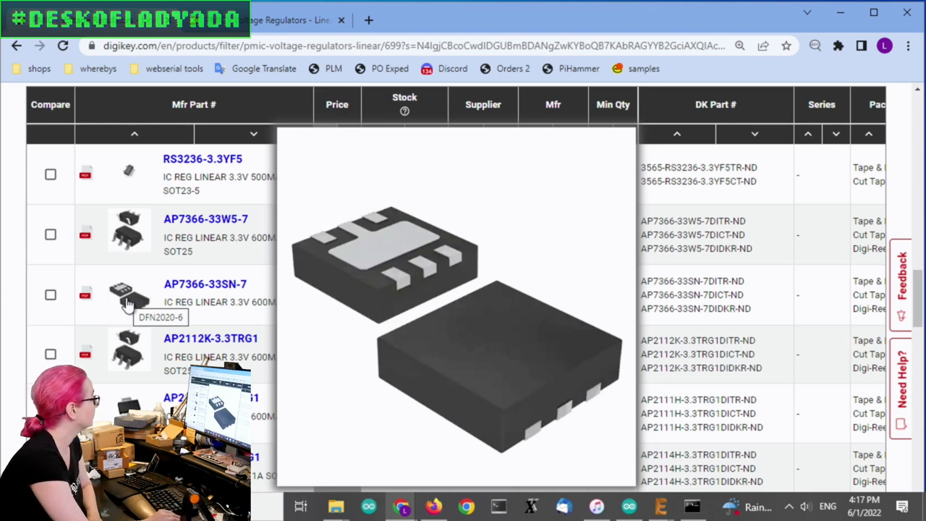
pyautogui.scroll(-3, 317, 246)
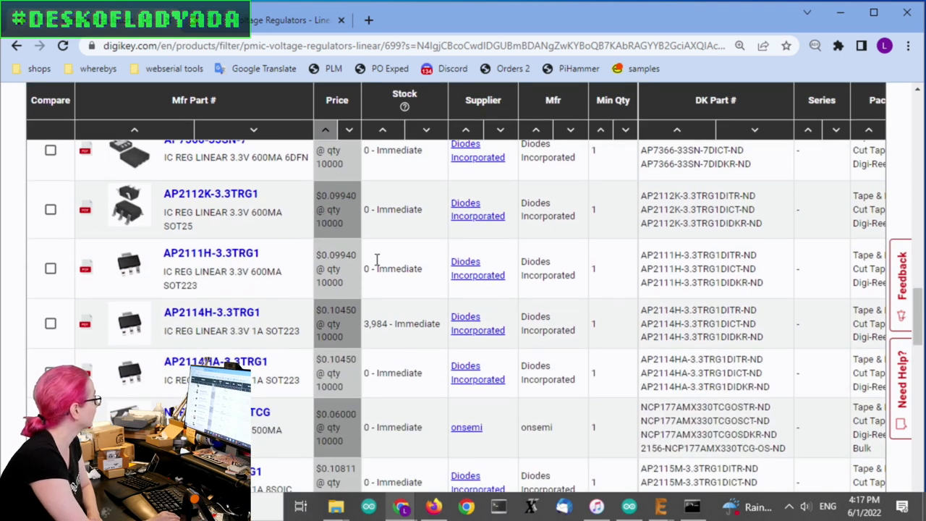
pyautogui.scroll(-1, 233, 220)
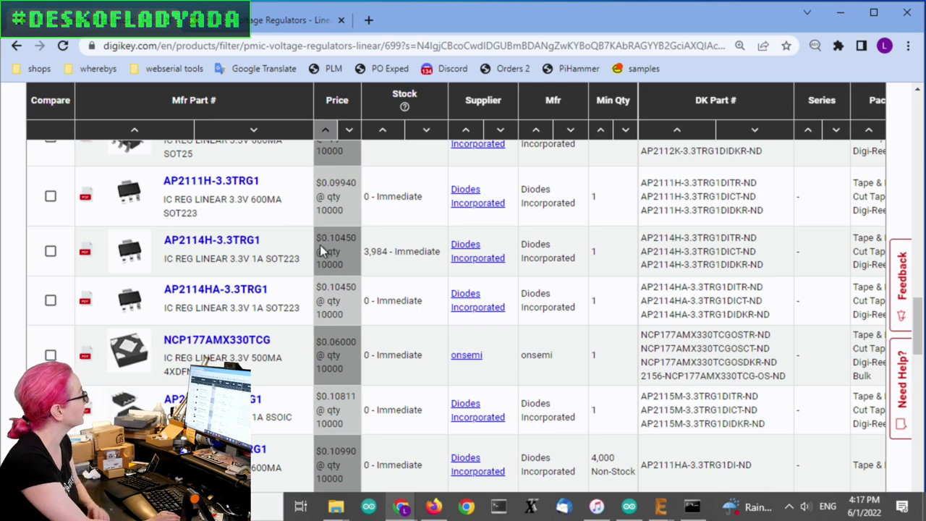
pyautogui.scroll(-1, 320, 244)
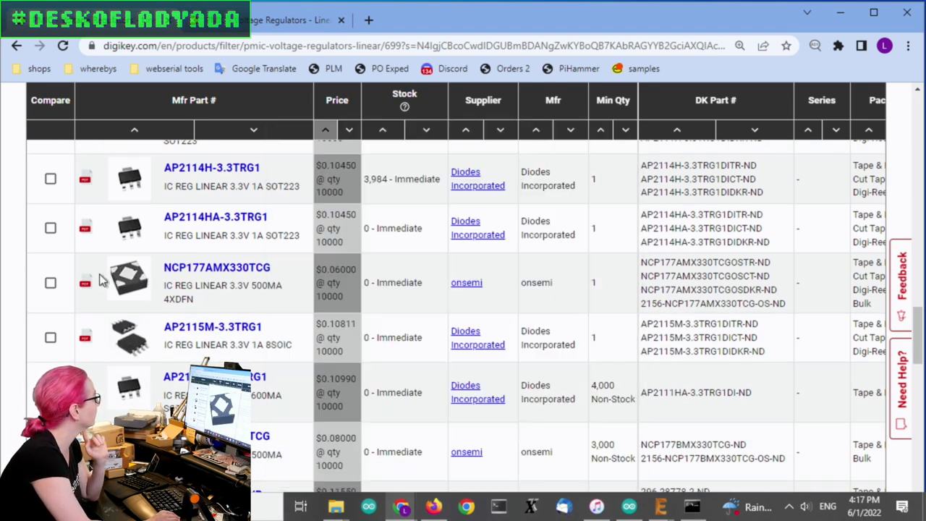
pyautogui.moveTo(129, 350)
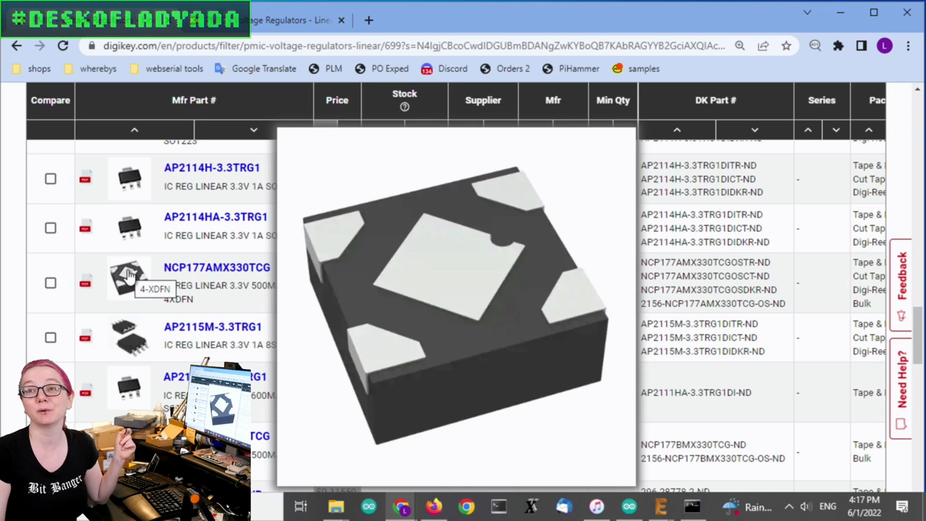
pyautogui.scroll(-2, 269, 269)
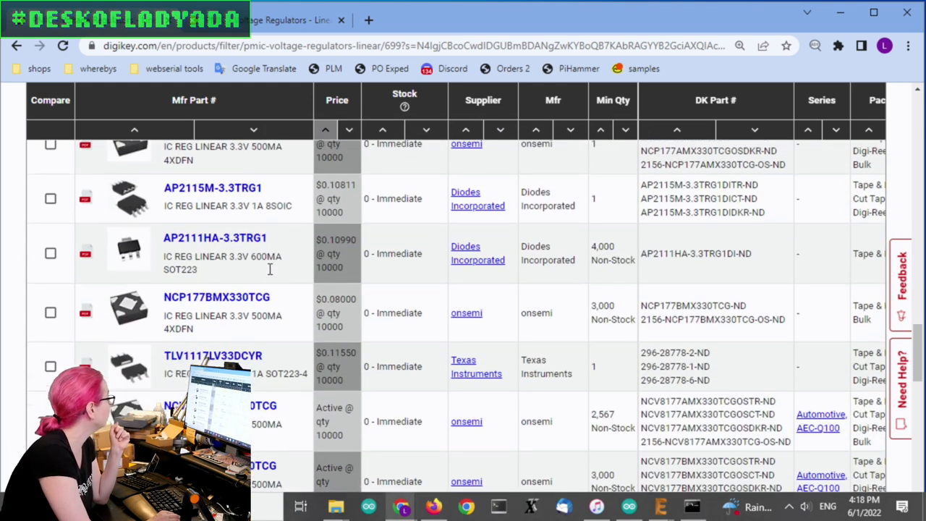
pyautogui.scroll(-1, 269, 269)
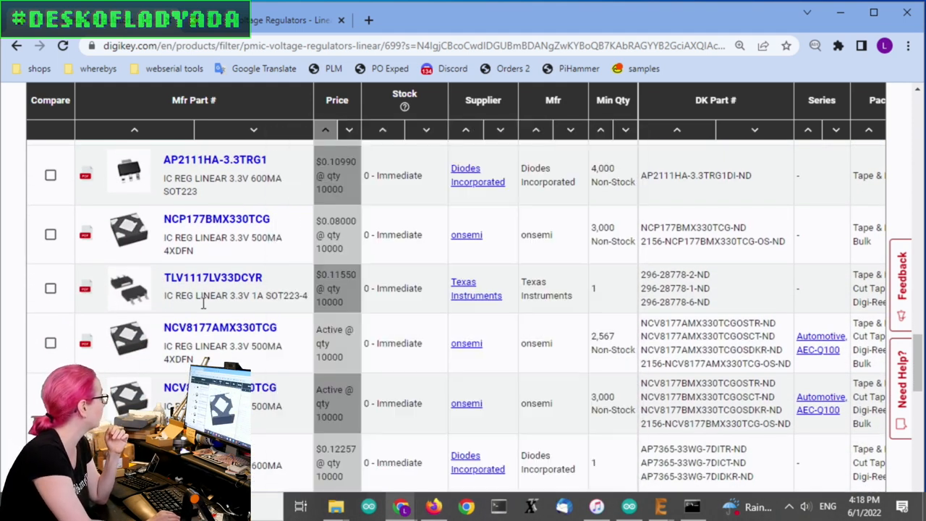
pyautogui.scroll(-1, 302, 271)
pyautogui.scroll(-1, 350, 286)
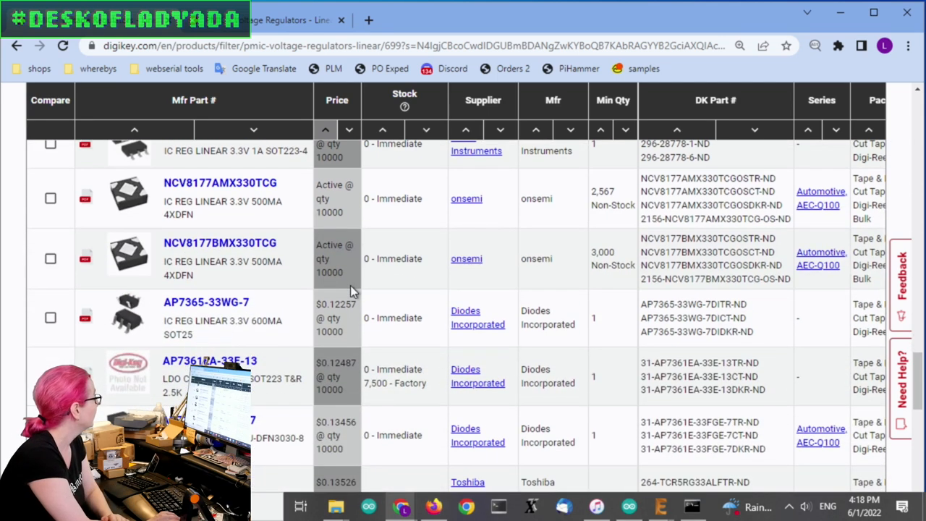
pyautogui.scroll(-3, 350, 285)
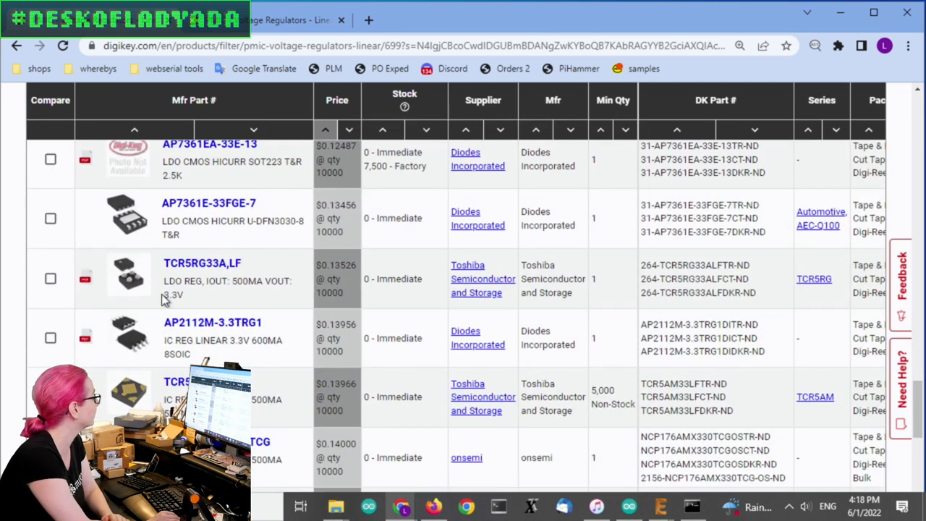
pyautogui.scroll(-1, 317, 280)
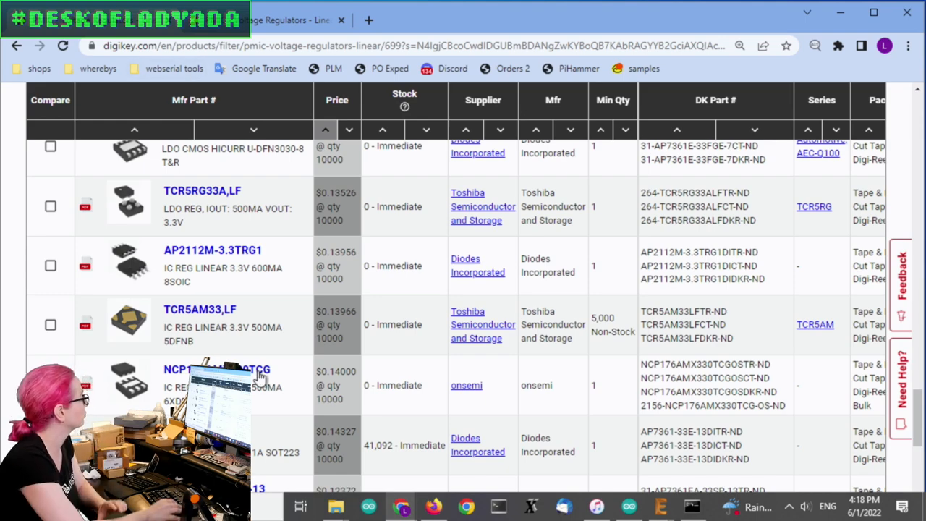
pyautogui.scroll(-3, 345, 290)
pyautogui.scroll(5, 356, 298)
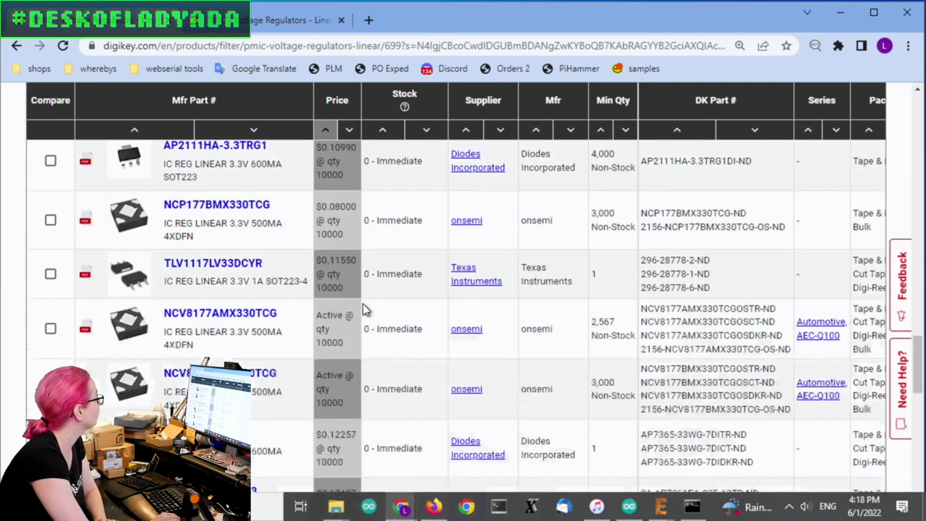
pyautogui.scroll(3, 363, 303)
pyautogui.scroll(1, 363, 303)
pyautogui.scroll(1, 363, 303)
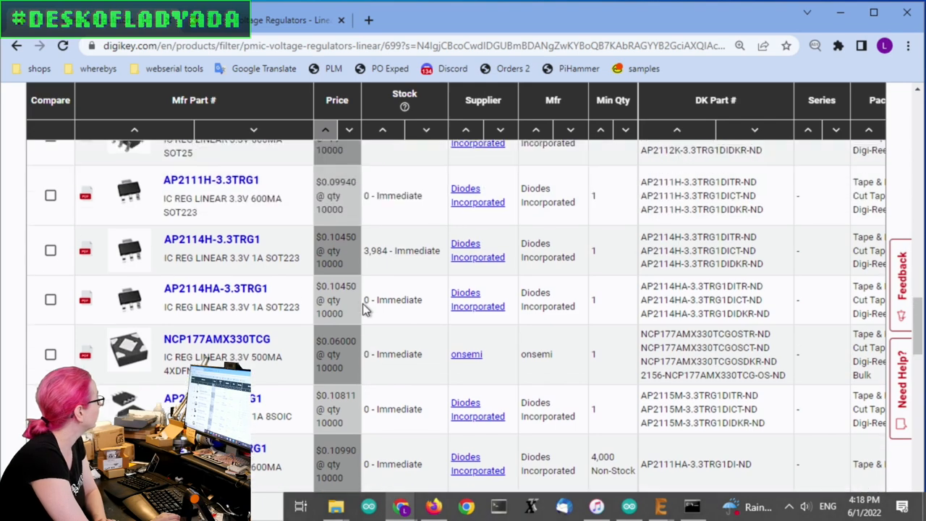
pyautogui.scroll(3, 363, 303)
pyautogui.scroll(1, 366, 305)
pyautogui.scroll(-4, 368, 307)
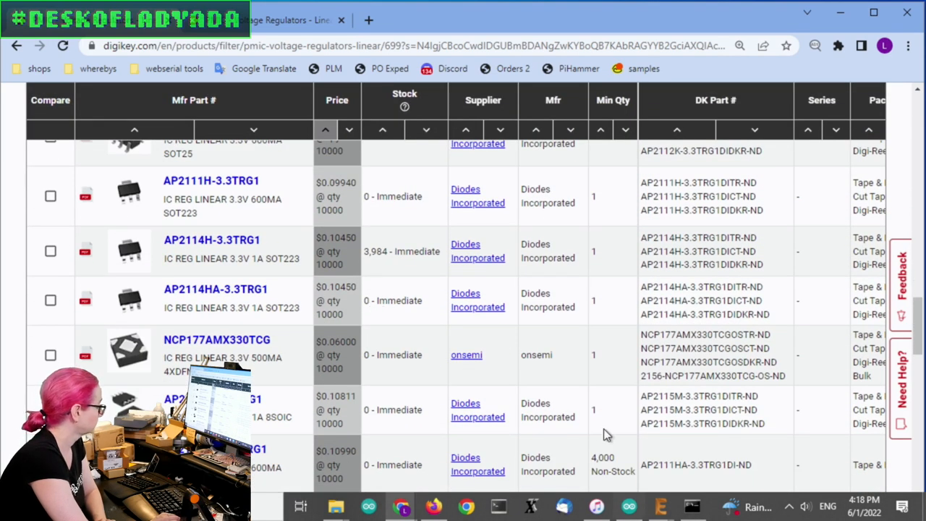
pyautogui.scroll(5, 634, 248)
pyautogui.scroll(4, 637, 242)
pyautogui.scroll(1, 666, 244)
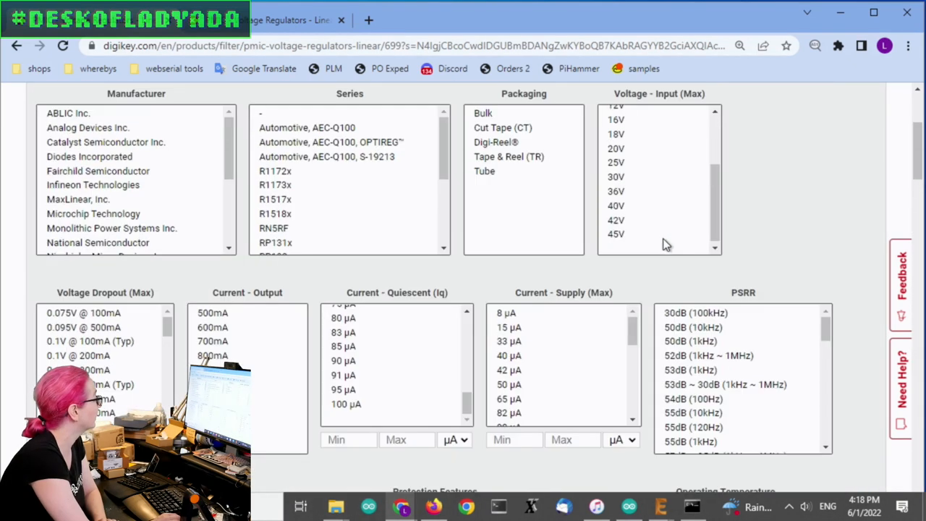
pyautogui.scroll(2, 666, 244)
pyautogui.scroll(1, 819, 203)
pyautogui.scroll(-2, 820, 204)
pyautogui.scroll(-1, 565, 268)
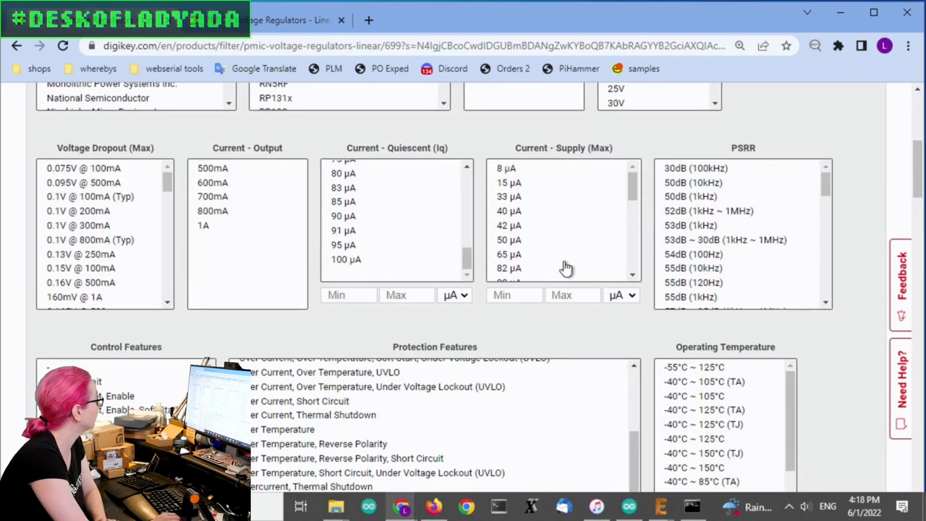
pyautogui.scroll(-1, 861, 255)
pyautogui.scroll(1, 868, 253)
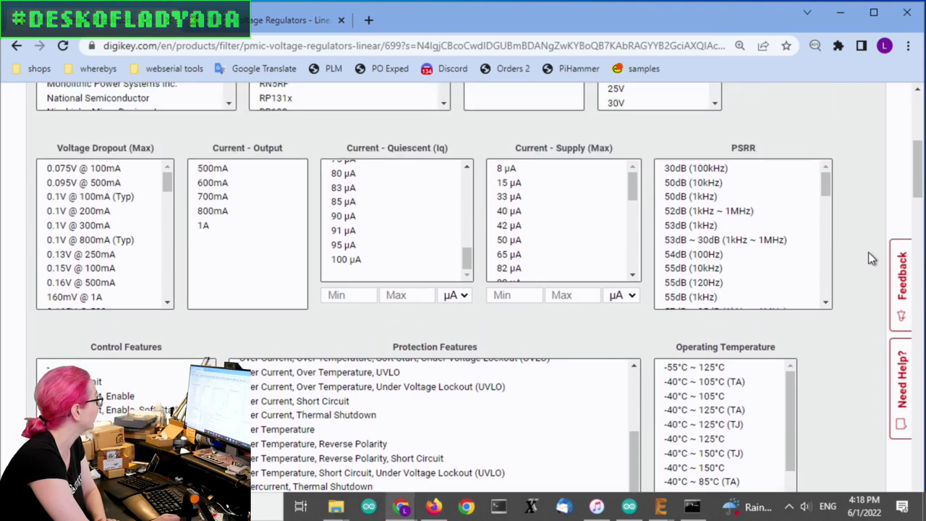
pyautogui.scroll(1, 871, 257)
pyautogui.scroll(-2, 113, 315)
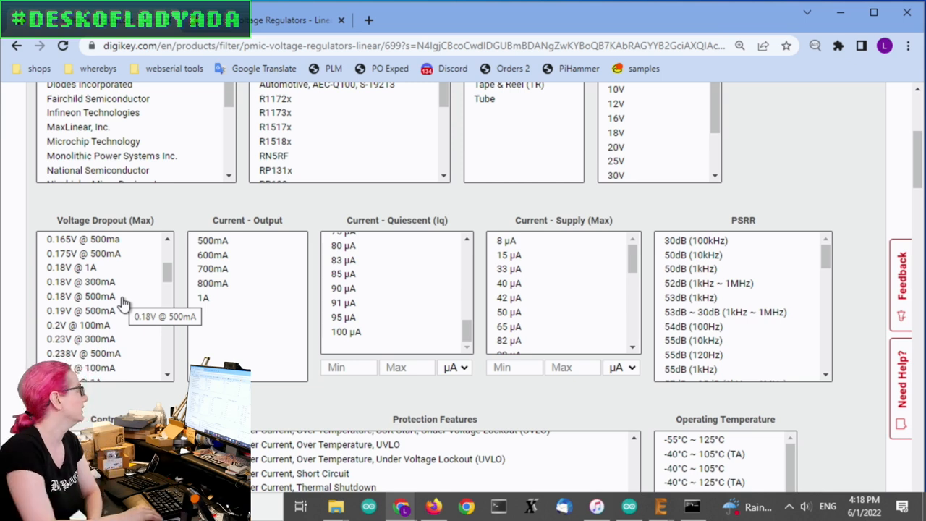
pyautogui.scroll(-2, 123, 302)
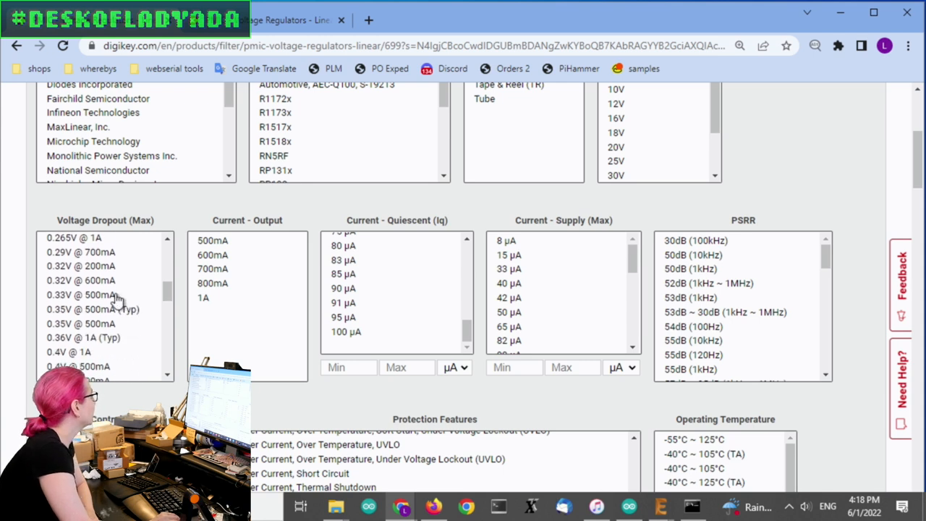
pyautogui.scroll(-1, 120, 296)
pyautogui.scroll(-1, 115, 294)
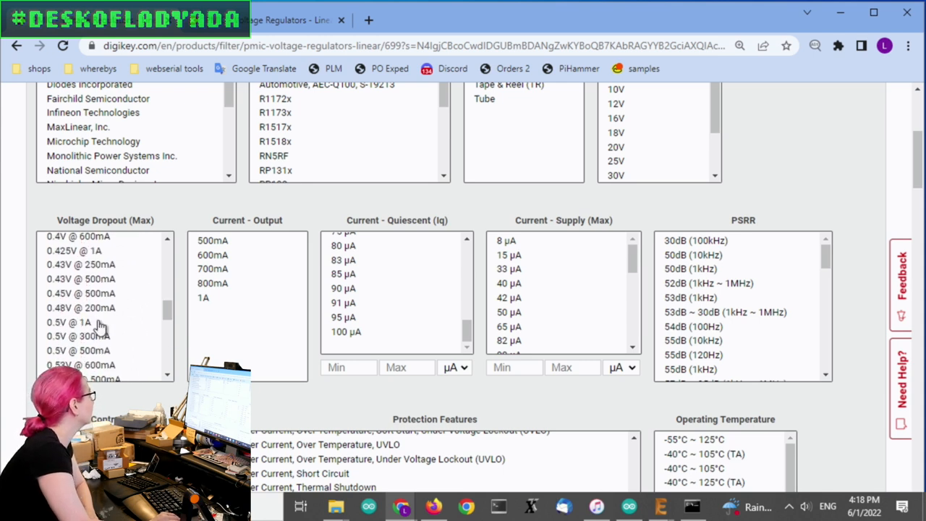
# Apply a Voltage Dropout (Max) filter of 0.43V @ 250mA through 0.5V @ 1A, leaving 88 parts.
pyautogui.moveTo(100, 323)
pyautogui.mouseDown()
pyautogui.moveTo(111, 262)
pyautogui.moveTo(138, 246)
pyautogui.mouseUp()
pyautogui.scroll(-5, 304, 232)
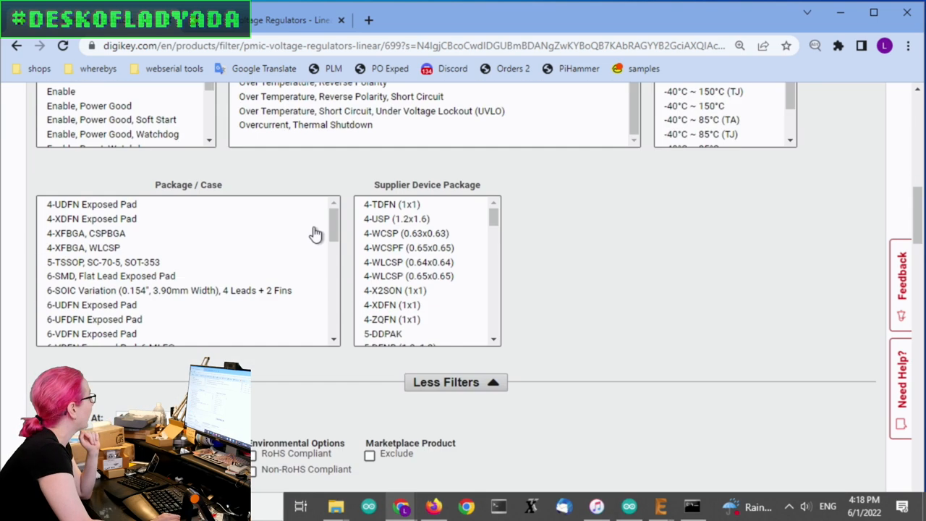
pyautogui.scroll(-2, 760, 289)
pyautogui.scroll(-4, 876, 288)
pyautogui.scroll(-4, 876, 289)
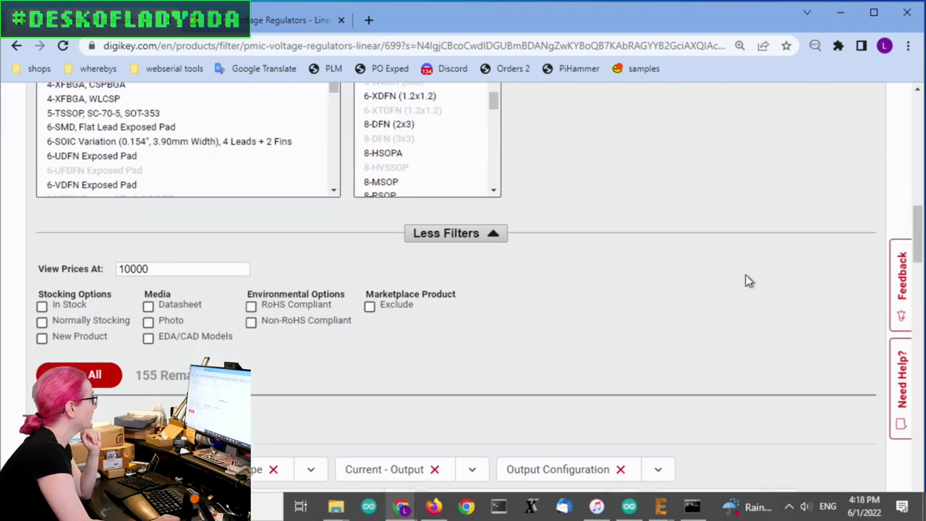
pyautogui.scroll(-3, 746, 279)
pyautogui.click(70, 166)
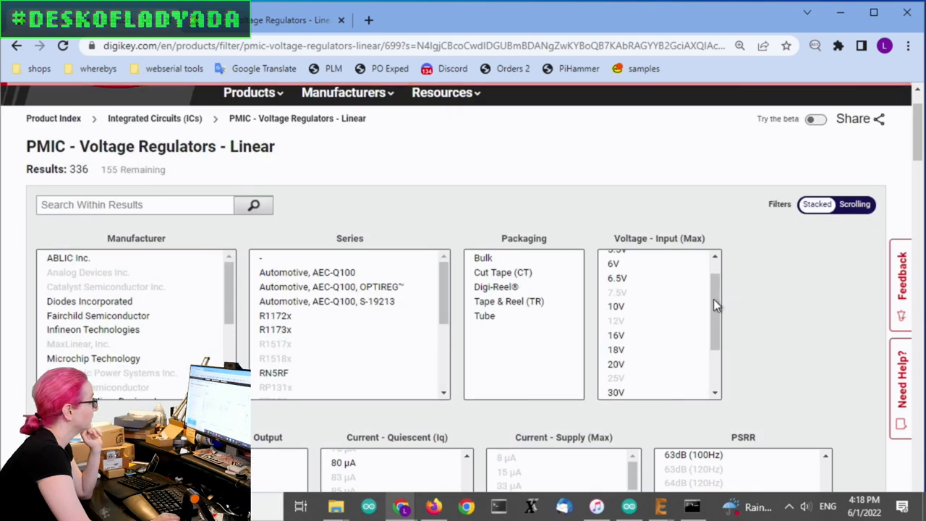
pyautogui.moveTo(714, 299); pyautogui.dragTo(718, 277)
pyautogui.moveTo(722, 366); pyautogui.dragTo(720, 338)
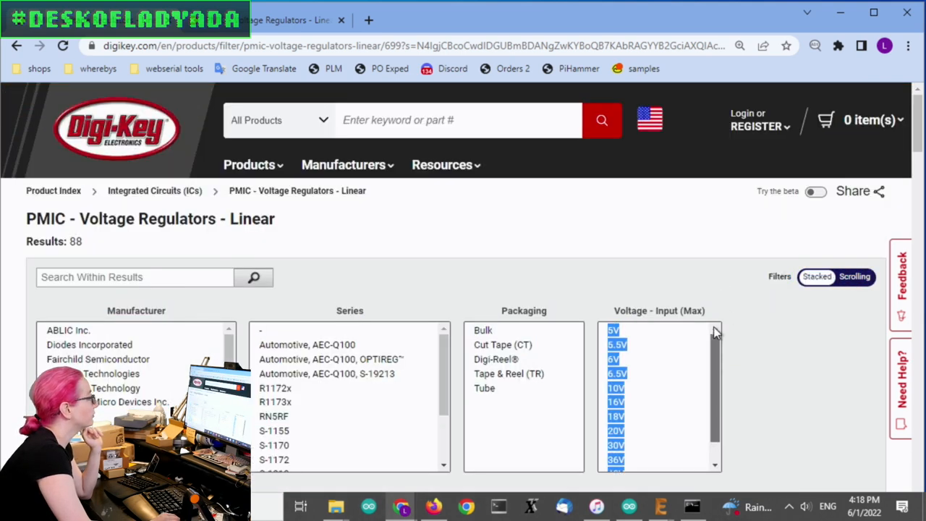
pyautogui.click(767, 315)
pyautogui.scroll(-3, 821, 259)
pyautogui.scroll(-5, 825, 261)
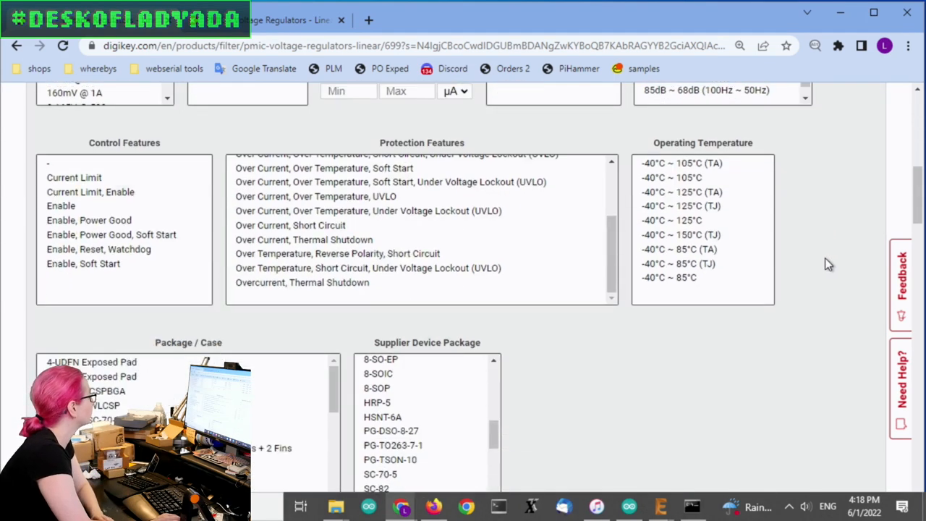
pyautogui.scroll(-5, 825, 260)
pyautogui.scroll(-4, 828, 264)
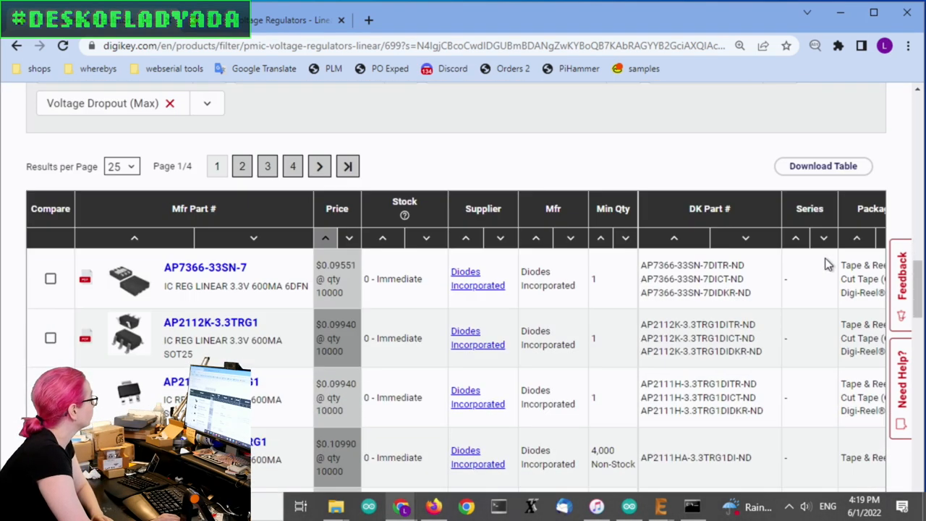
pyautogui.scroll(-2, 402, 280)
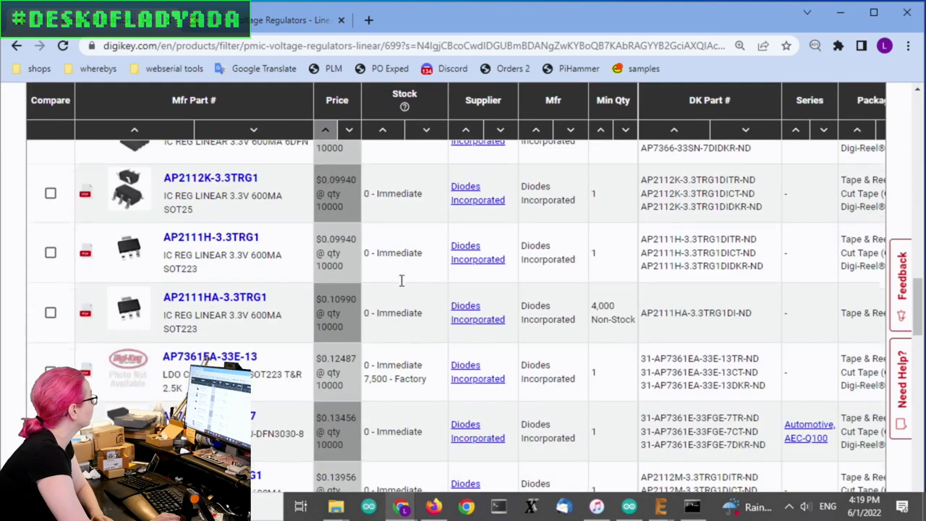
pyautogui.scroll(-2, 293, 252)
pyautogui.scroll(-2, 217, 358)
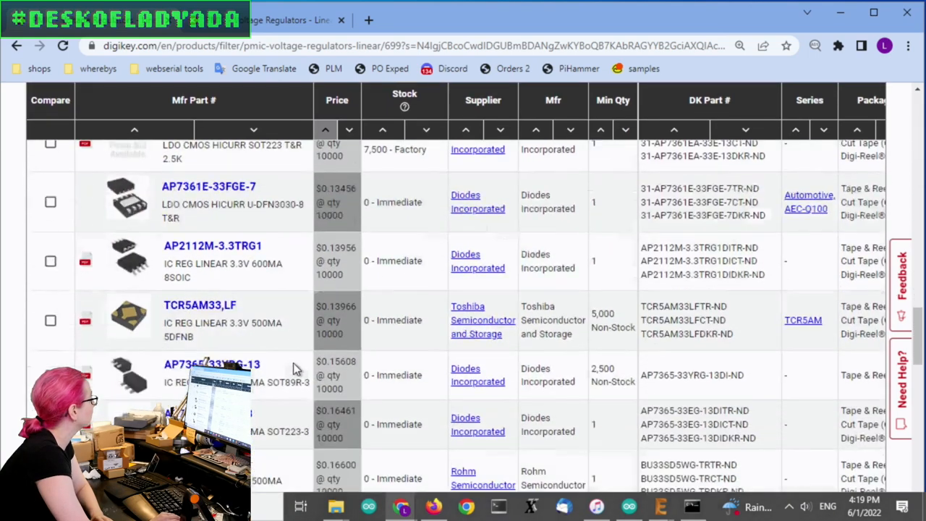
pyautogui.scroll(-2, 301, 364)
pyautogui.scroll(-1, 321, 324)
pyautogui.scroll(-2, 323, 306)
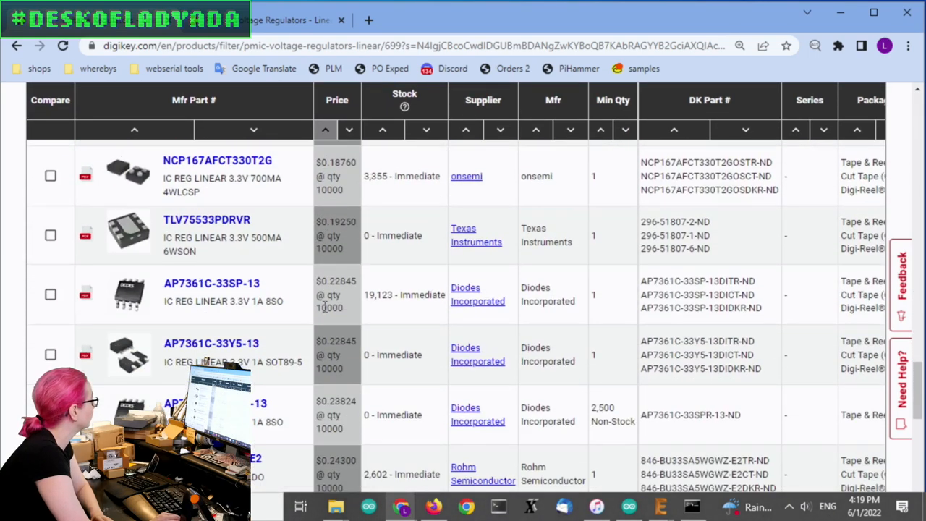
pyautogui.scroll(-2, 340, 292)
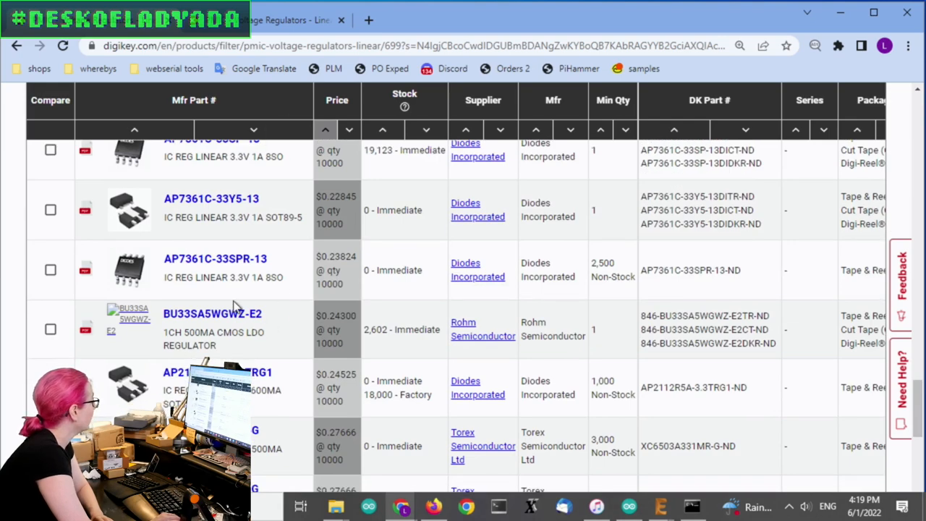
pyautogui.scroll(-2, 283, 314)
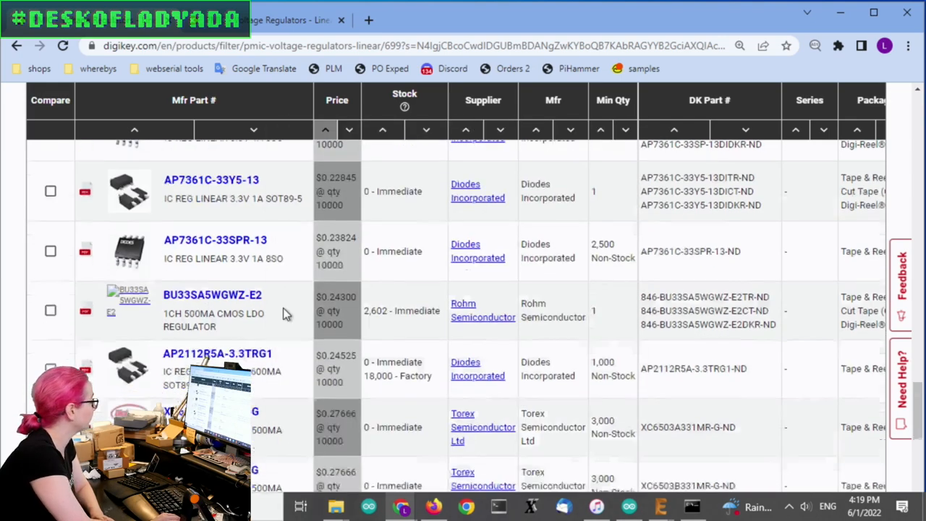
pyautogui.scroll(-3, 283, 315)
pyautogui.scroll(6, 318, 319)
pyautogui.scroll(3, 319, 312)
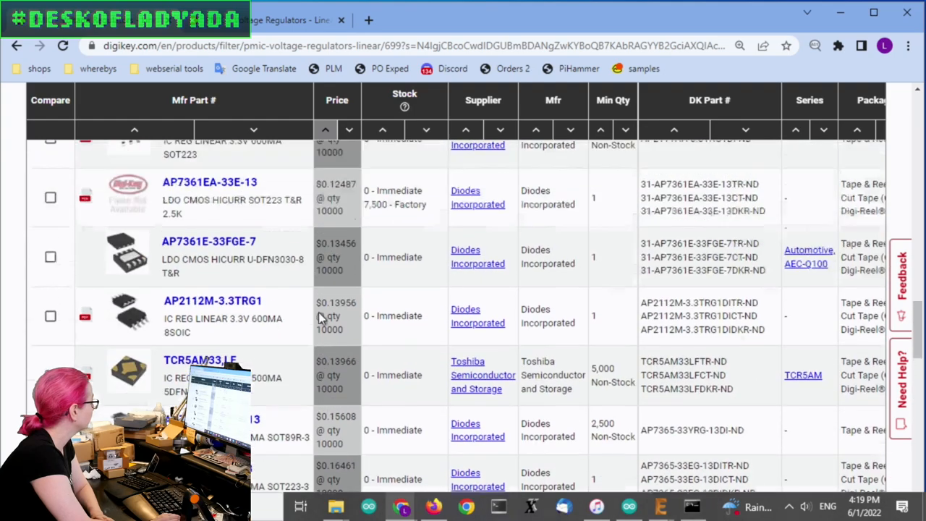
pyautogui.scroll(5, 319, 313)
pyautogui.scroll(-3, 318, 313)
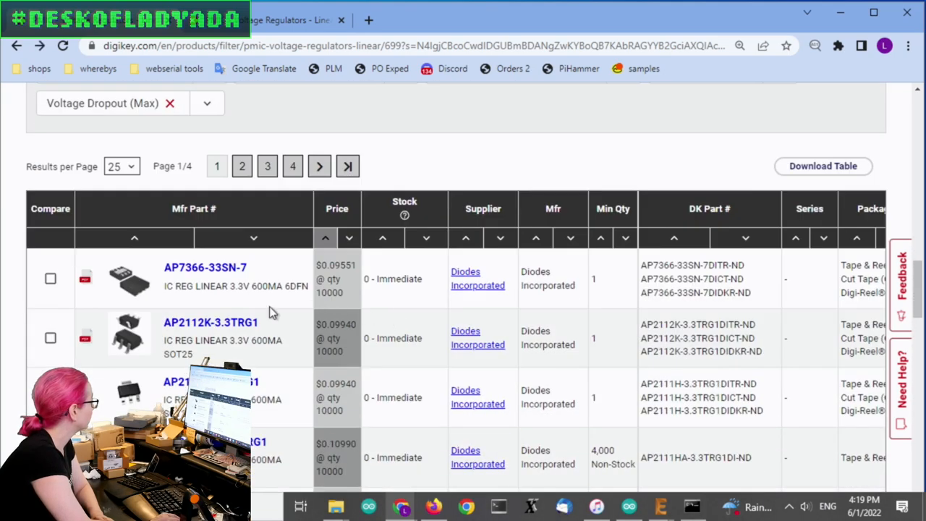
pyautogui.scroll(5, 520, 210)
pyautogui.scroll(-3, 517, 221)
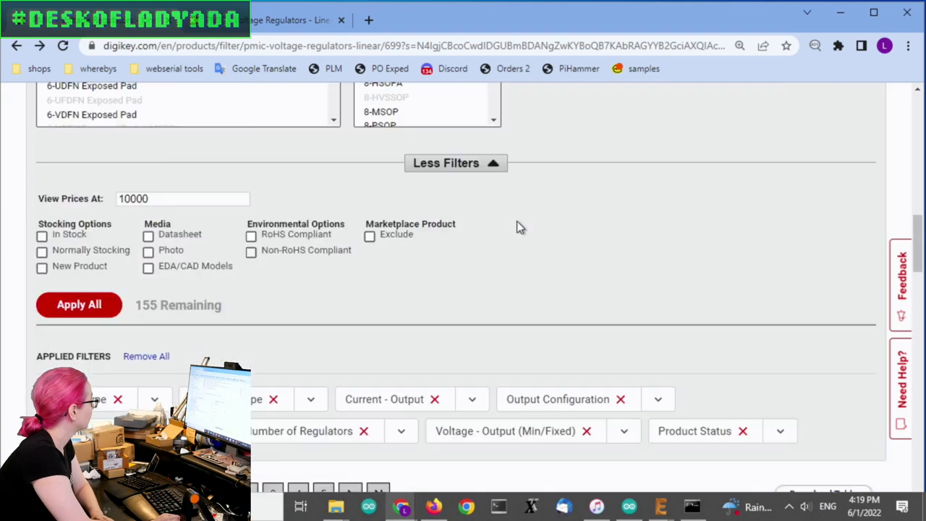
pyautogui.scroll(-3, 516, 221)
pyautogui.scroll(-3, 516, 226)
pyautogui.scroll(-2, 290, 302)
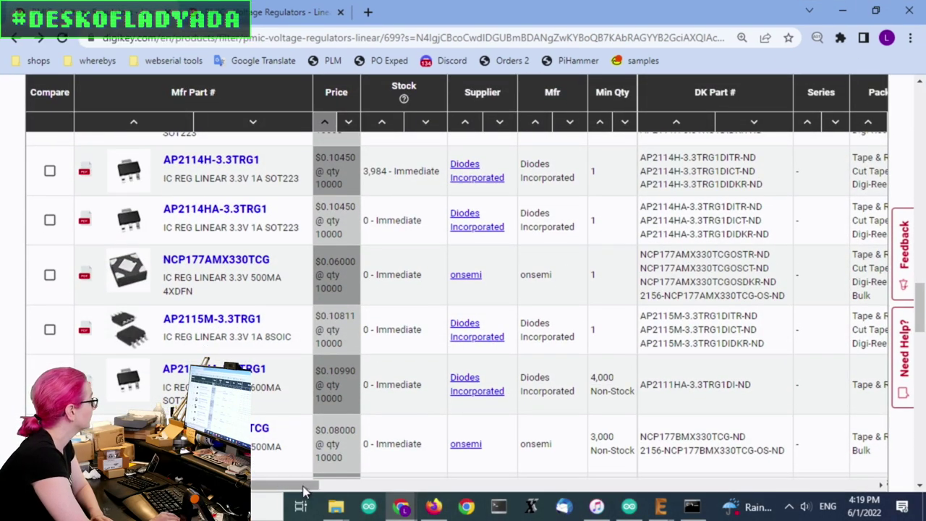
pyautogui.moveTo(290, 488); pyautogui.dragTo(631, 490)
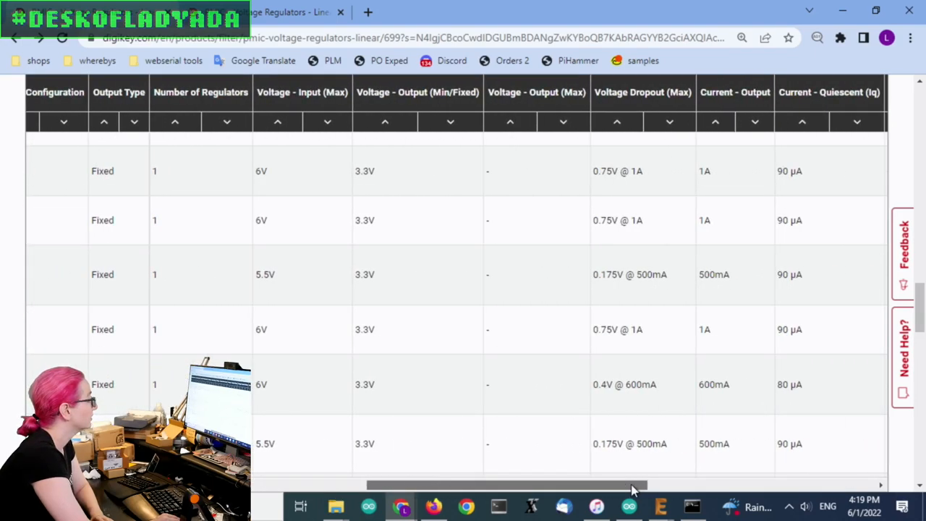
pyautogui.moveTo(632, 490); pyautogui.dragTo(290, 491)
pyautogui.scroll(3, 253, 234)
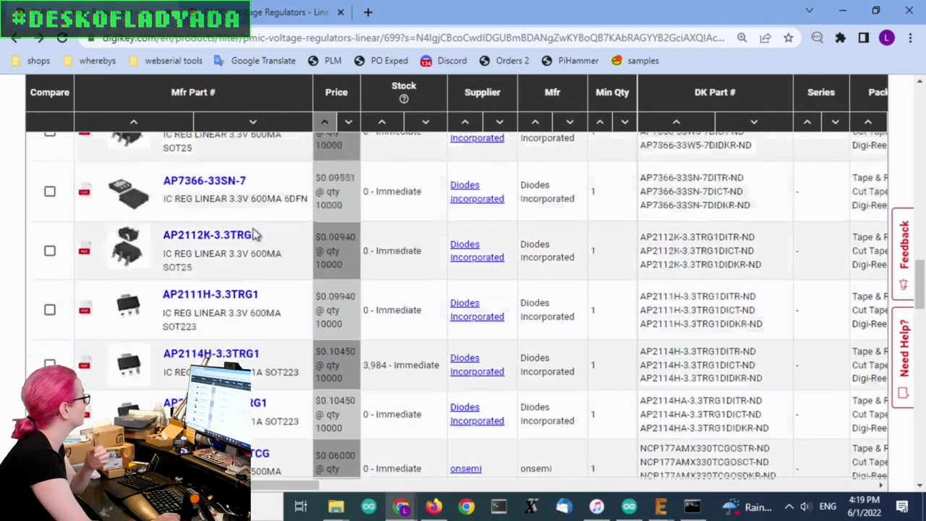
pyautogui.scroll(5, 251, 235)
pyautogui.scroll(2, 434, 231)
pyautogui.scroll(5, 590, 223)
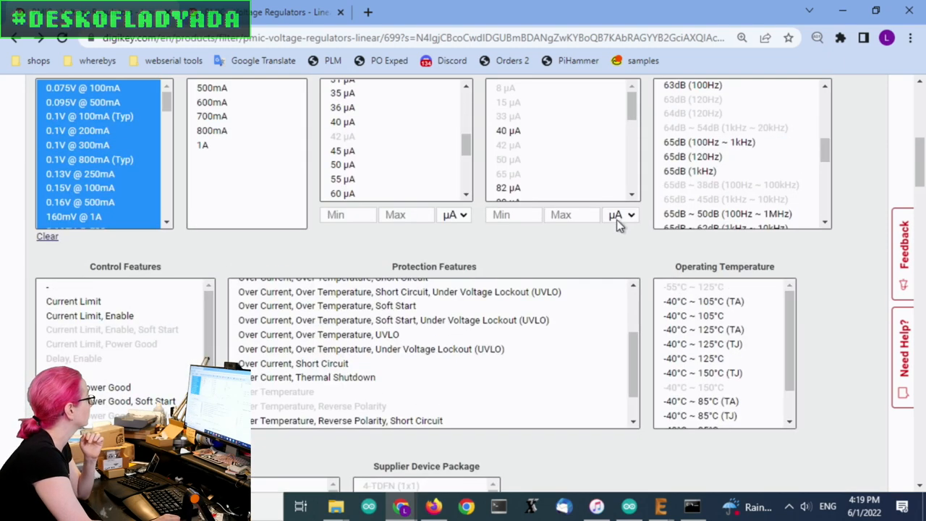
pyautogui.scroll(2, 171, 233)
pyautogui.moveTo(168, 243); pyautogui.dragTo(172, 362)
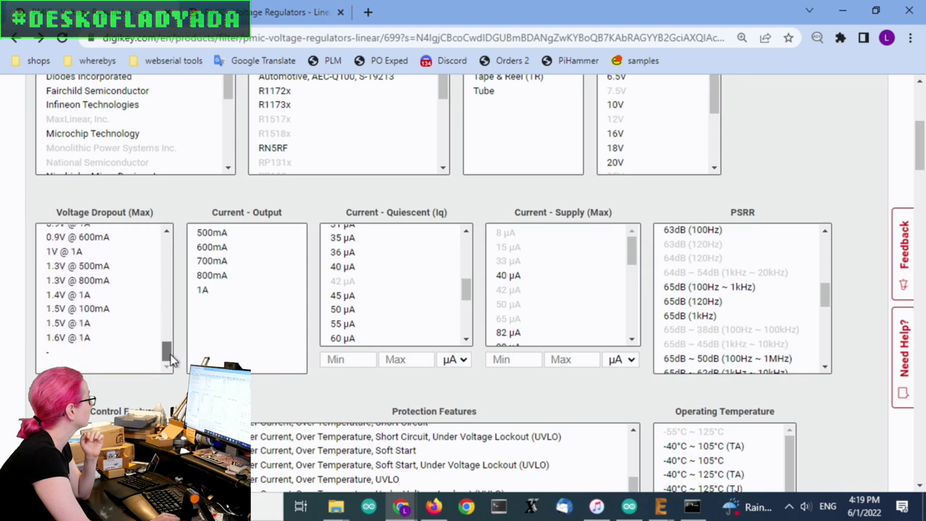
pyautogui.scroll(-5, 854, 329)
pyautogui.scroll(-5, 864, 317)
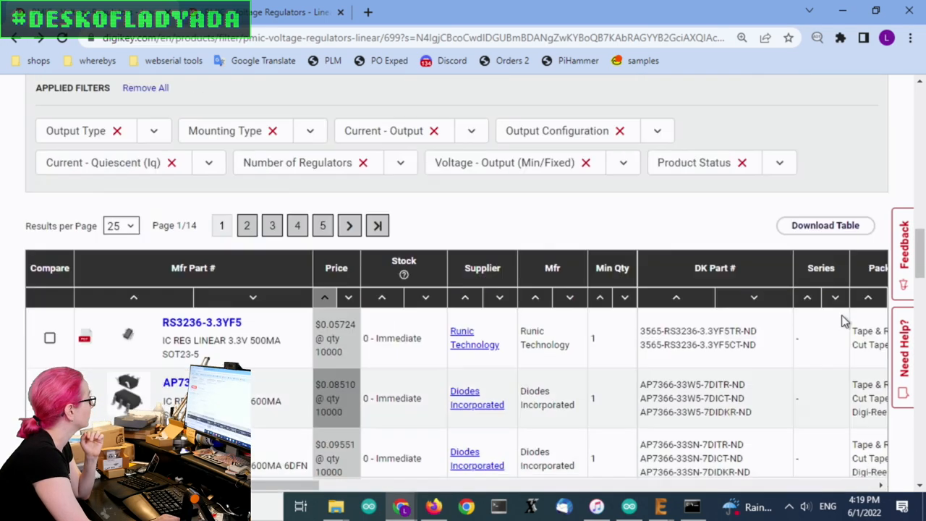
pyautogui.scroll(-3, 839, 315)
pyautogui.scroll(-2, 388, 324)
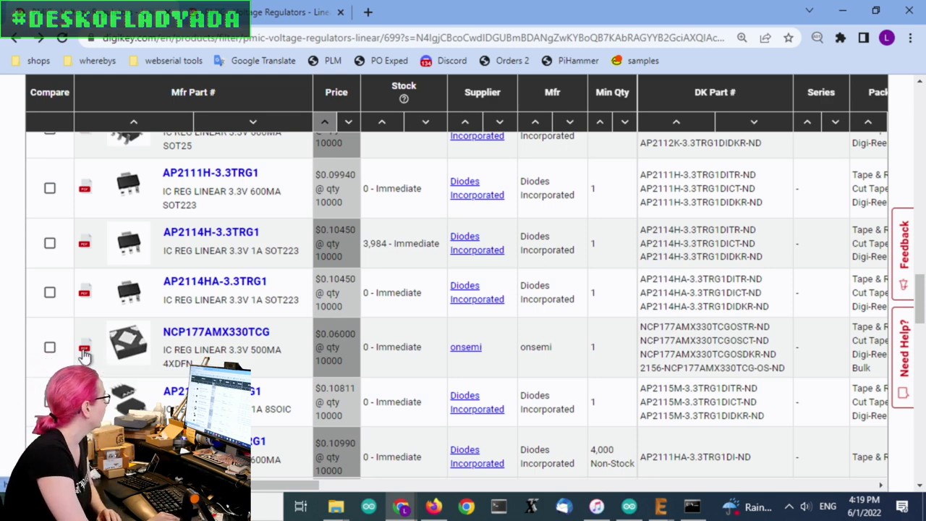
# View the NCP177AMX330TCG datasheet and note the NCP177A output discharge feature.
pyautogui.click(87, 356)
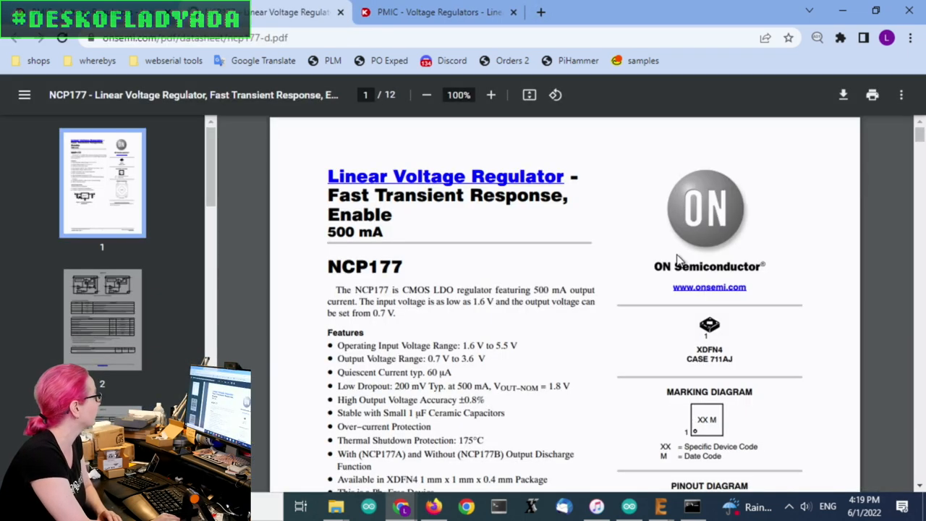
pyautogui.scroll(-2, 678, 258)
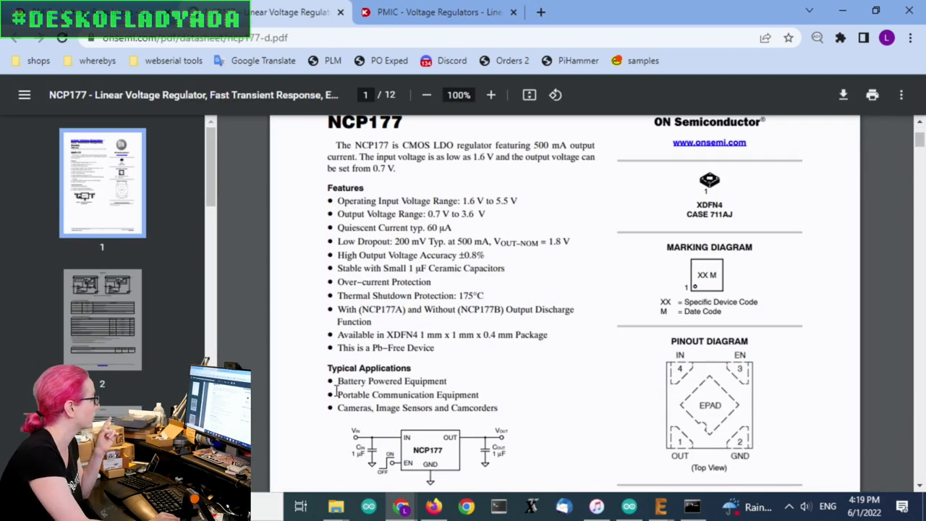
pyautogui.moveTo(337, 310); pyautogui.dragTo(398, 318)
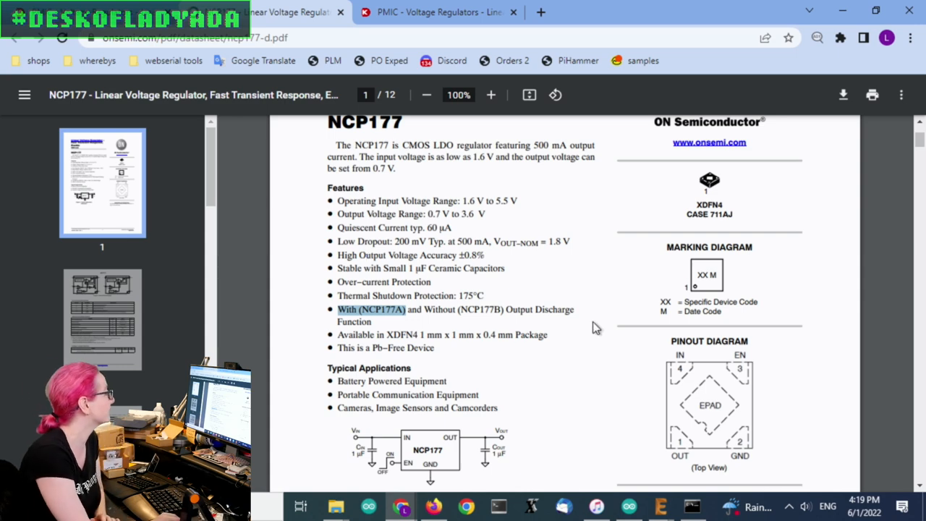
pyautogui.scroll(-1, 593, 328)
pyautogui.scroll(-1, 593, 329)
pyautogui.scroll(-2, 591, 333)
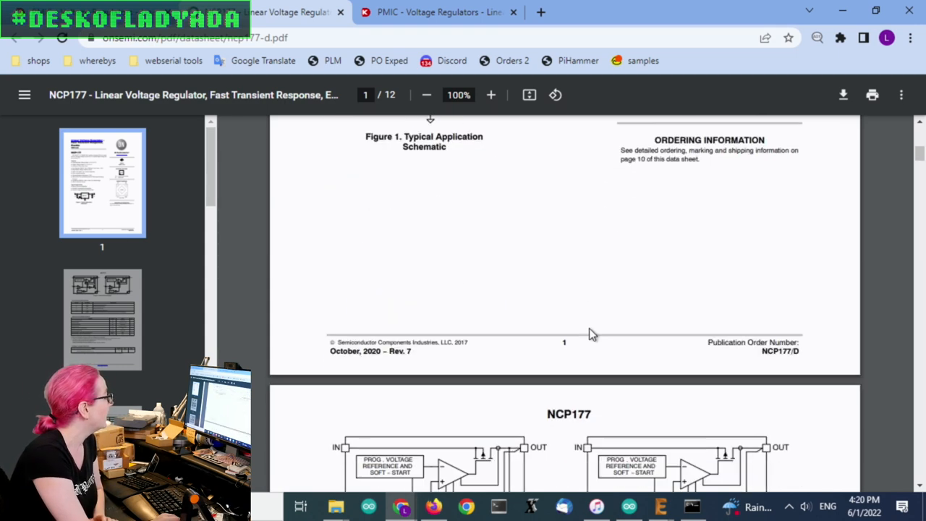
pyautogui.scroll(-3, 590, 333)
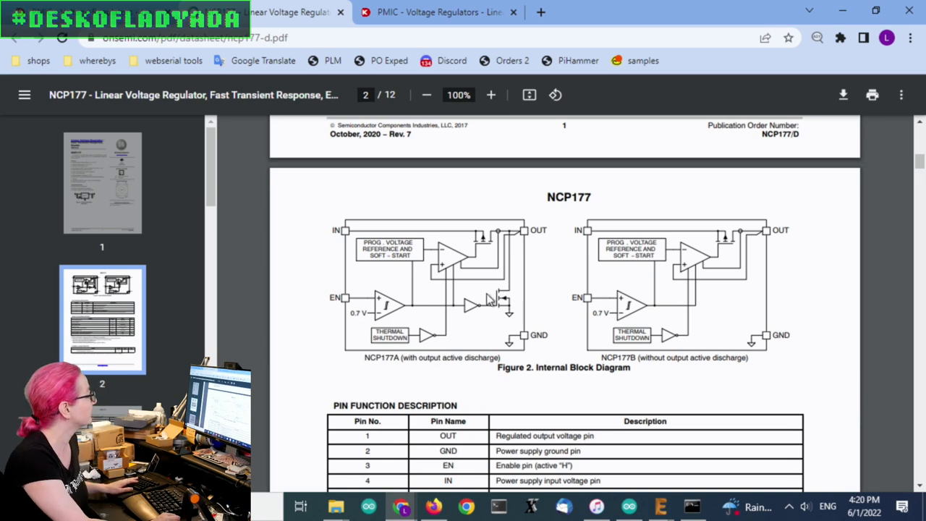
pyautogui.keyDown('ctrl'); pyautogui.scroll(1, 489, 299); pyautogui.keyUp('ctrl')
pyautogui.keyDown('ctrl'); pyautogui.scroll(1, 486, 304); pyautogui.keyUp('ctrl')
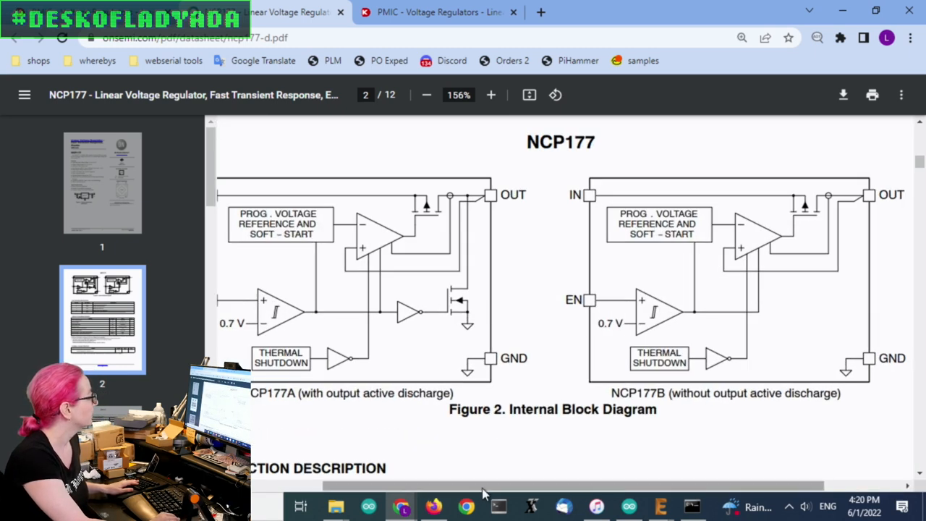
pyautogui.moveTo(479, 483); pyautogui.dragTo(433, 483)
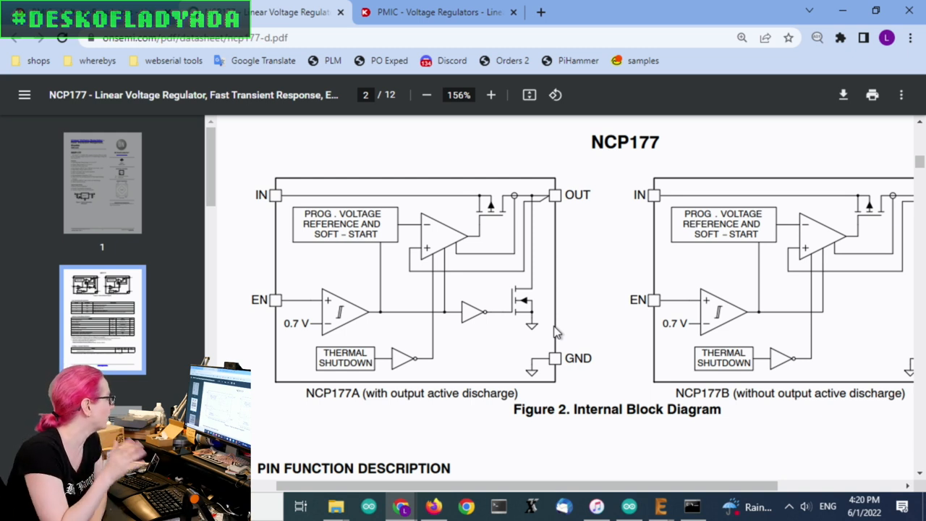
pyautogui.moveTo(453, 485); pyautogui.dragTo(575, 485)
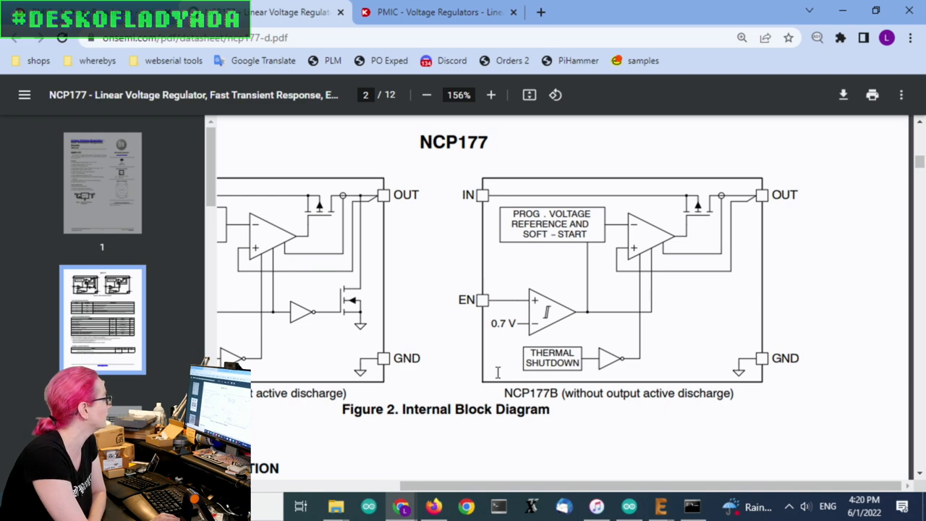
# Return to the Digi-Key regulator results tab from the datasheet.
pyautogui.hotkey('ctrl', 'Tab')
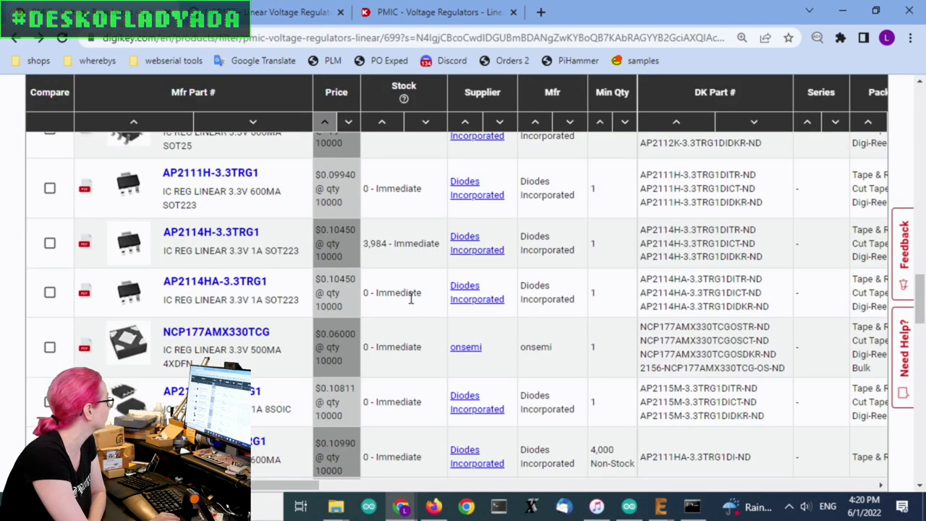
pyautogui.scroll(-1, 414, 309)
pyautogui.scroll(-2, 413, 304)
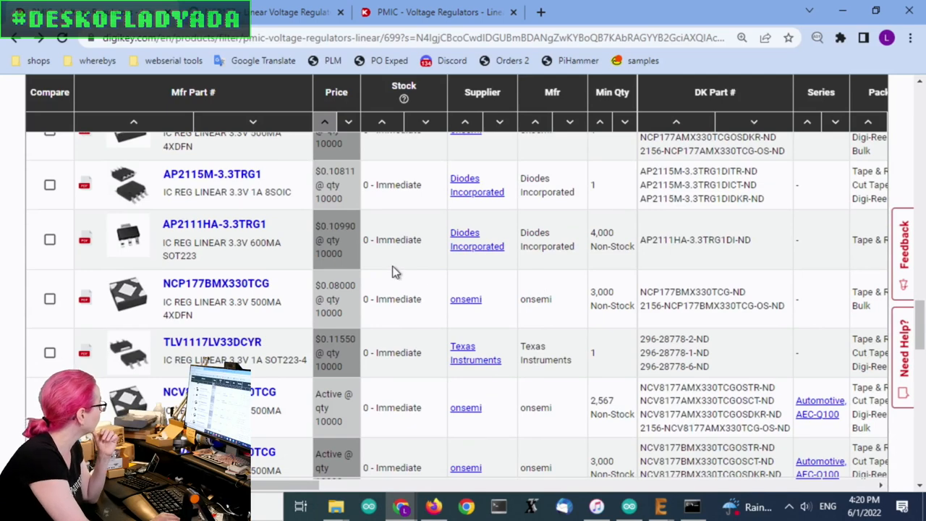
pyautogui.scroll(-2, 401, 277)
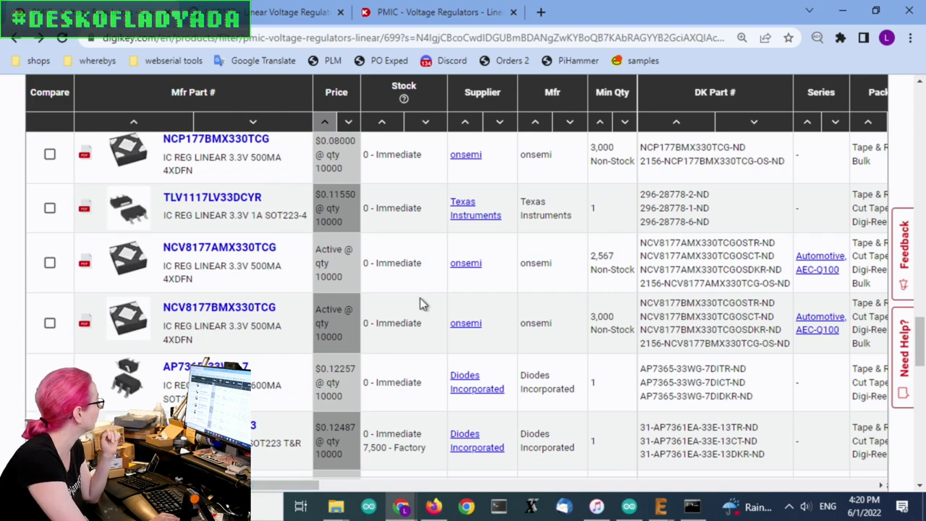
pyautogui.scroll(-3, 422, 304)
pyautogui.scroll(-2, 421, 304)
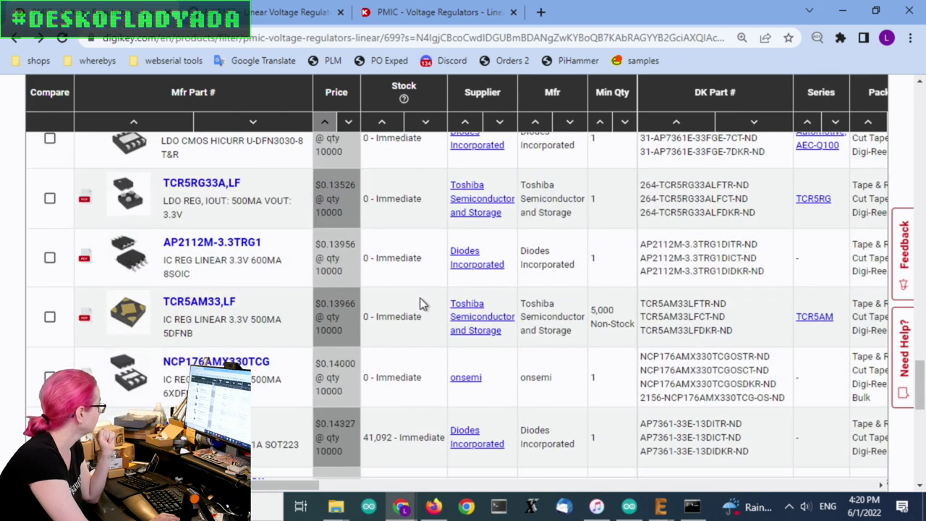
pyautogui.scroll(-1, 422, 304)
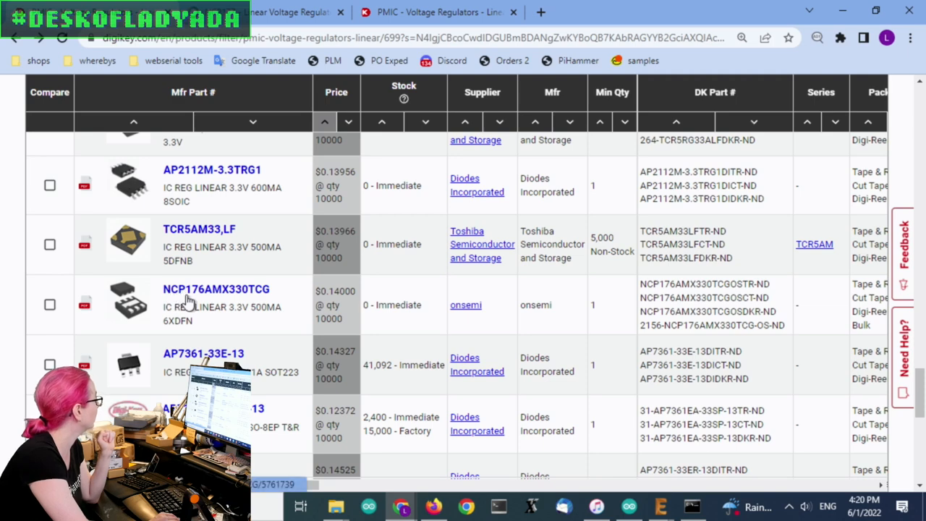
pyautogui.moveTo(129, 372)
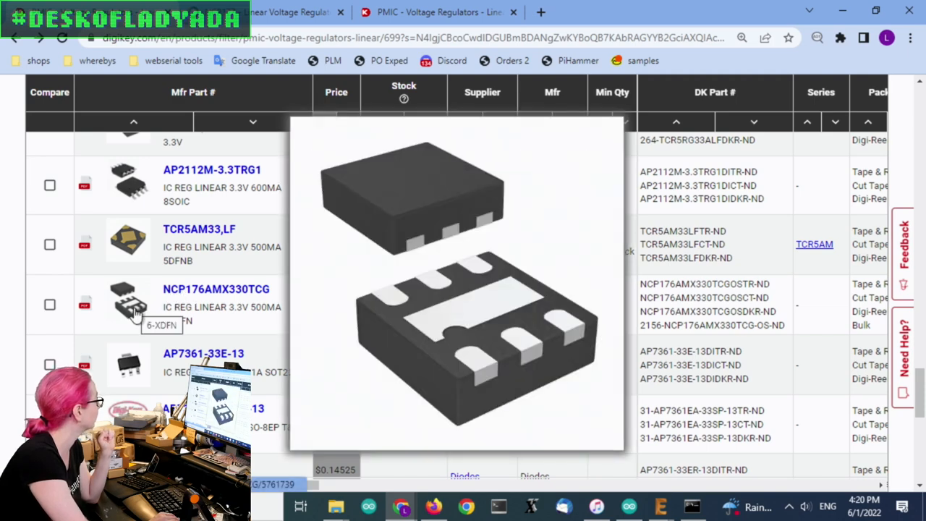
pyautogui.scroll(-2, 386, 298)
pyautogui.scroll(-1, 376, 299)
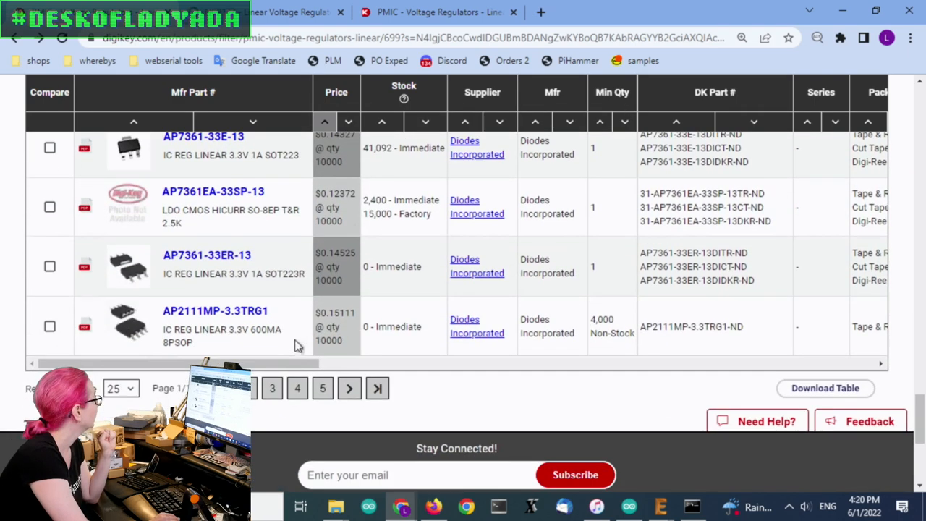
pyautogui.scroll(5, 396, 233)
pyautogui.scroll(3, 391, 235)
pyautogui.scroll(5, 387, 238)
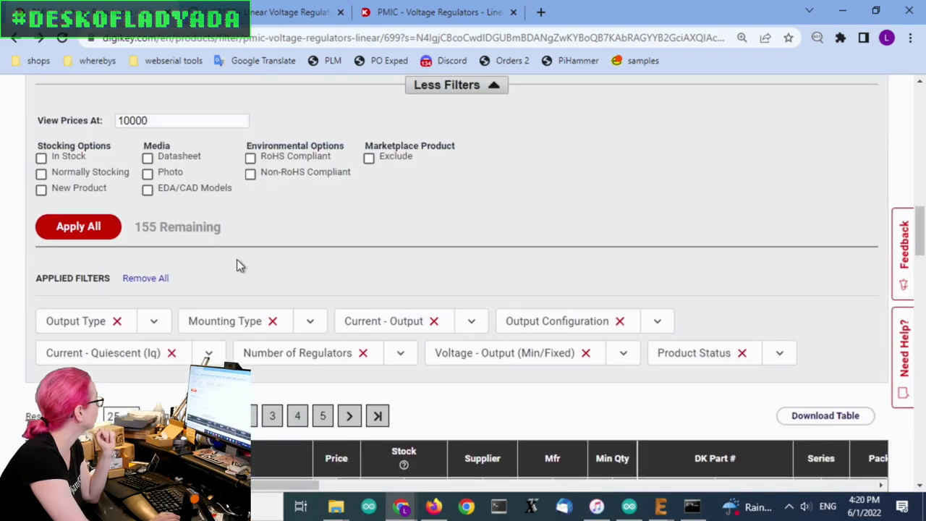
pyautogui.click(84, 161)
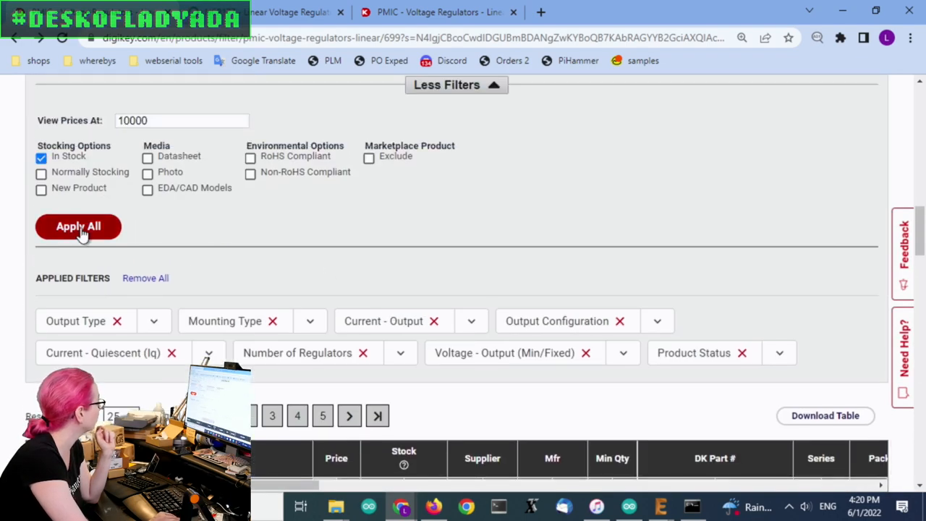
pyautogui.click(79, 230)
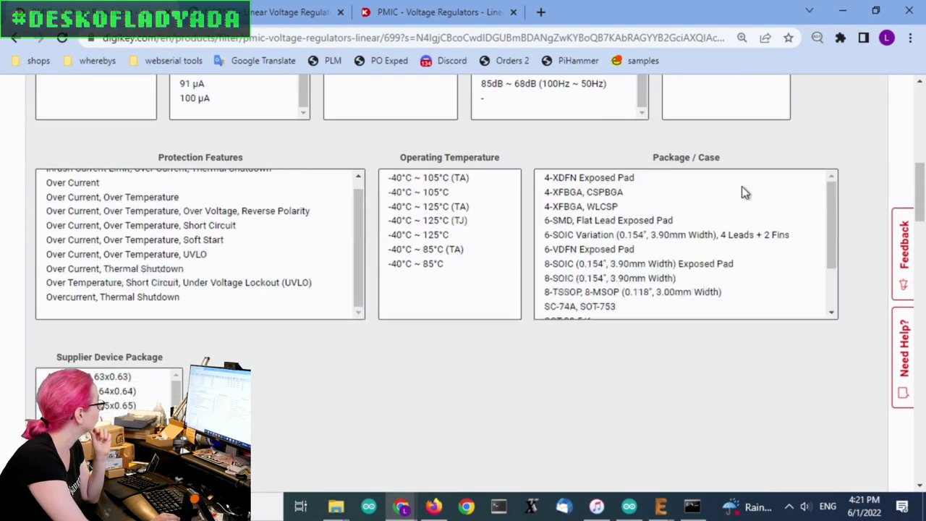
pyautogui.scroll(-2, 742, 186)
pyautogui.scroll(-2, 744, 187)
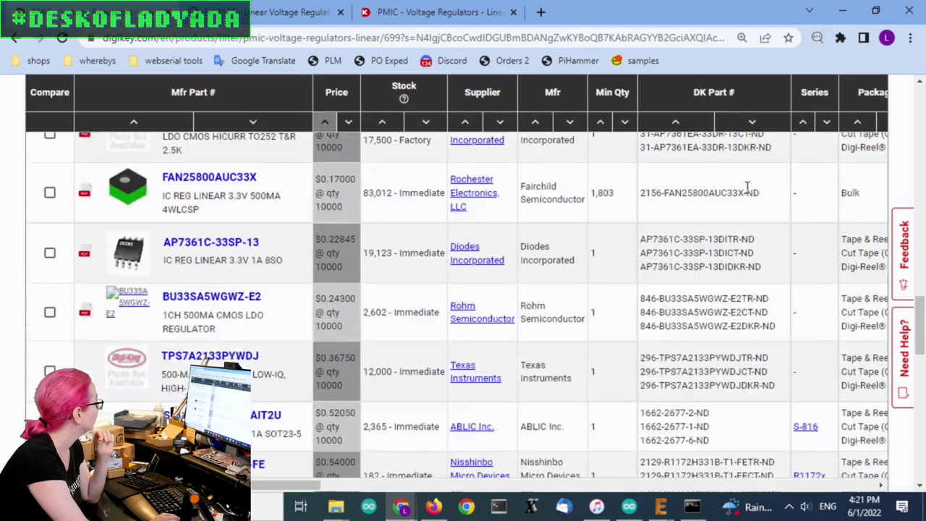
pyautogui.scroll(-1, 746, 186)
pyautogui.scroll(-4, 746, 187)
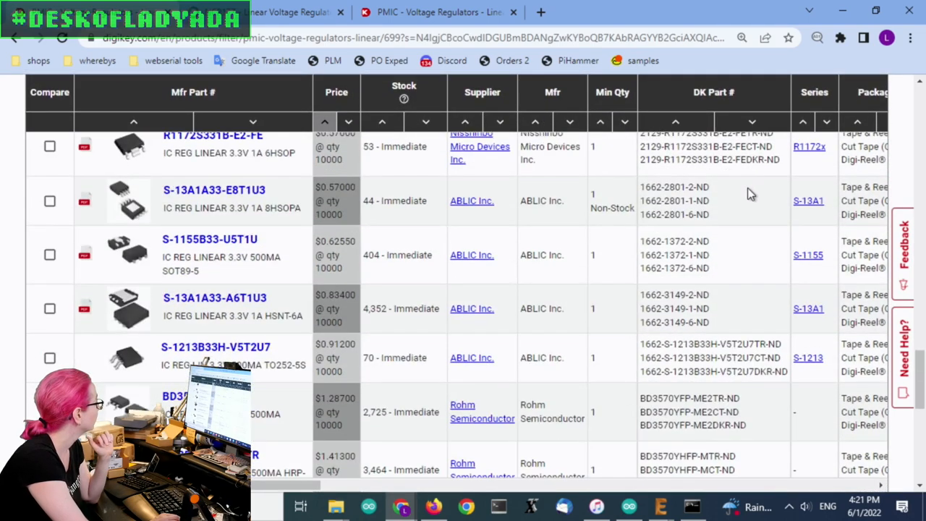
pyautogui.scroll(-1, 405, 274)
pyautogui.scroll(5, 414, 279)
pyautogui.scroll(4, 420, 285)
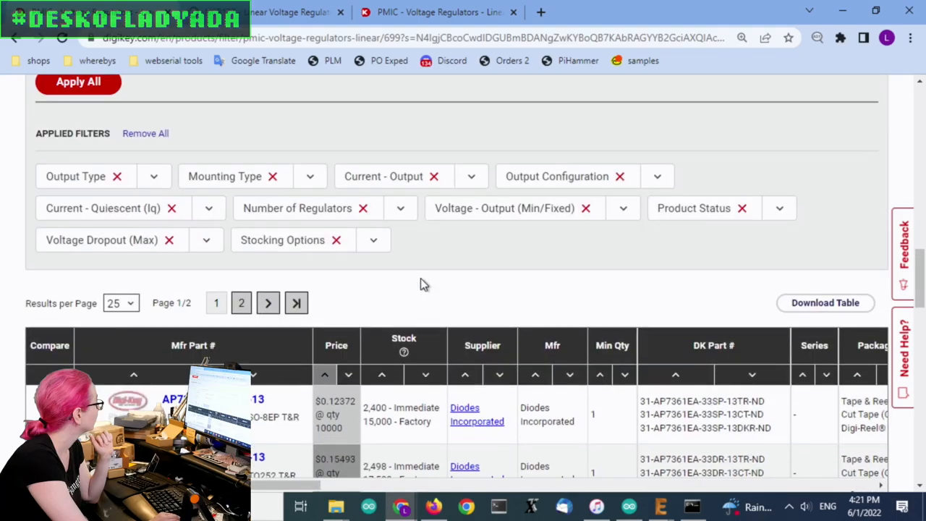
pyautogui.scroll(-2, 435, 275)
pyautogui.scroll(5, 542, 237)
pyautogui.scroll(5, 544, 239)
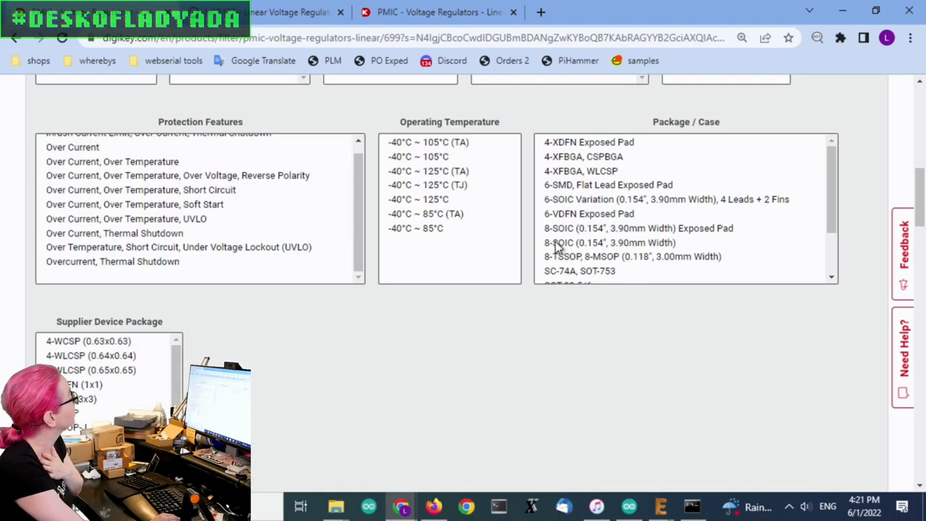
pyautogui.scroll(4, 555, 248)
pyautogui.scroll(5, 713, 207)
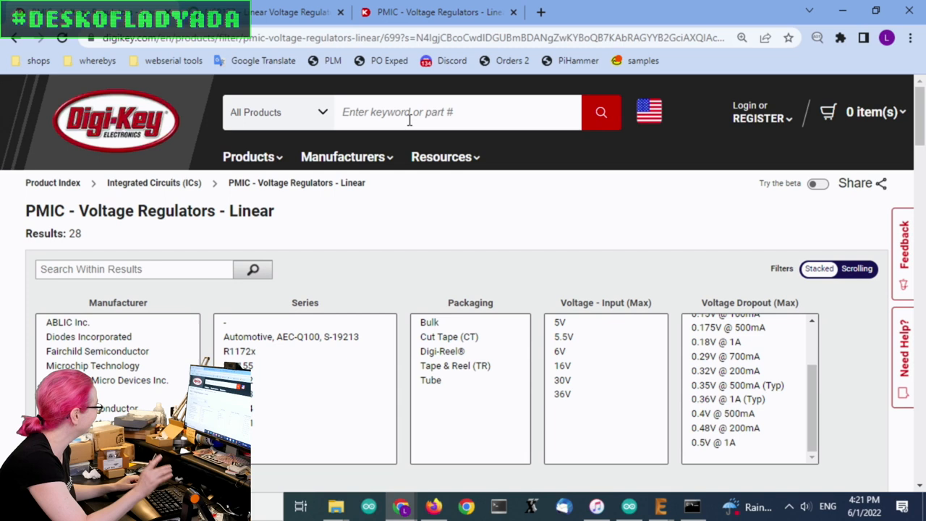
# Search ncp167b and compare the two parts' WLCSP and 4XDFN package descriptions.
pyautogui.click(410, 119)
pyautogui.write('ncp')
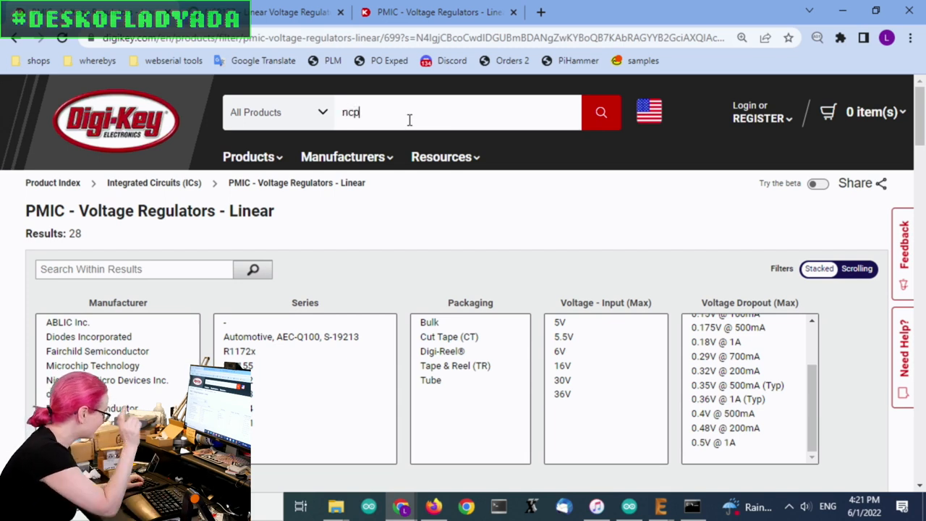
pyautogui.write('167')
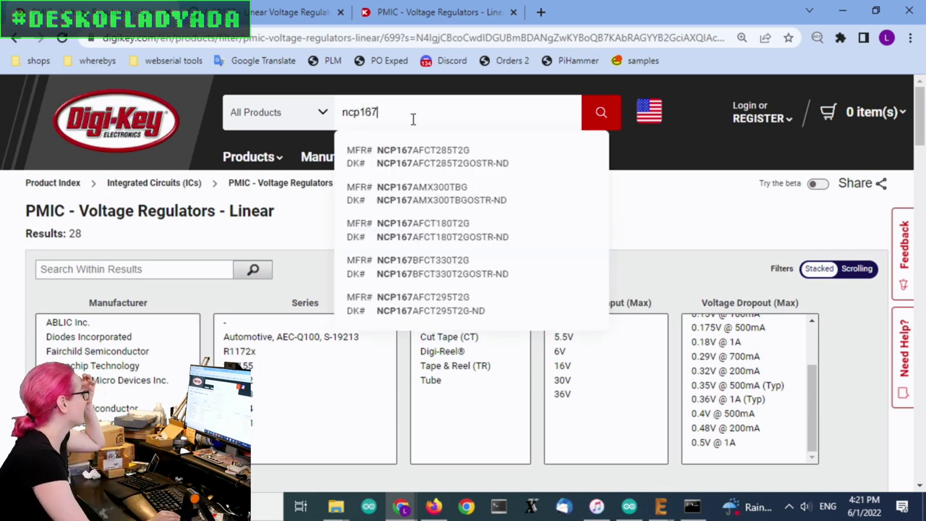
pyautogui.write('b')
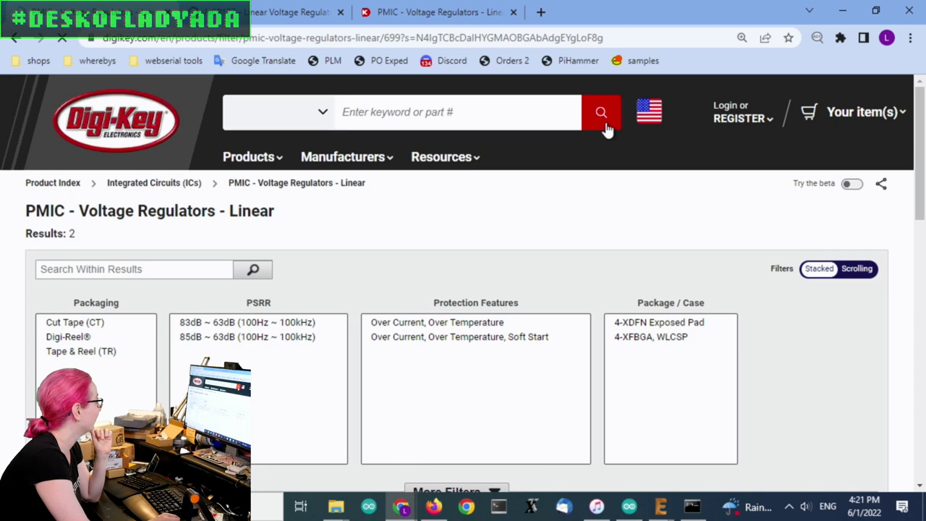
pyautogui.scroll(-5, 625, 219)
pyautogui.scroll(-1, 627, 226)
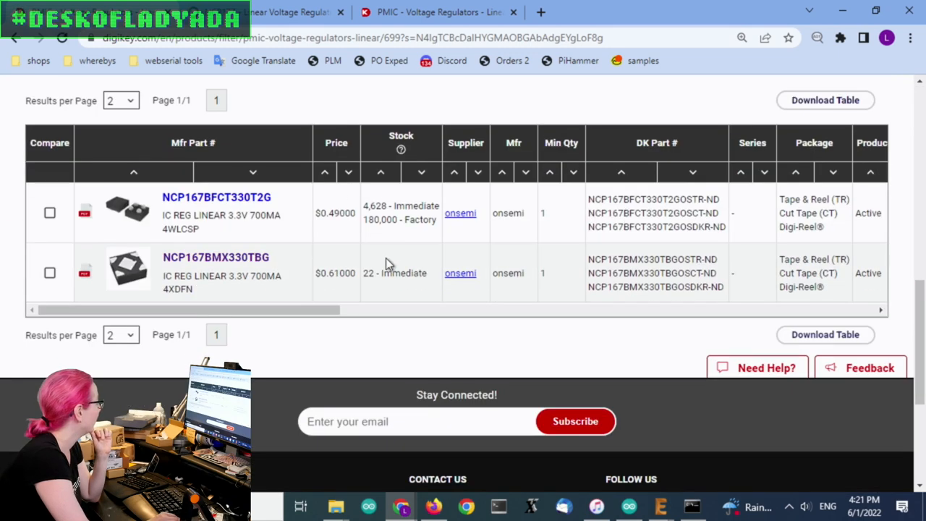
pyautogui.moveTo(128, 210)
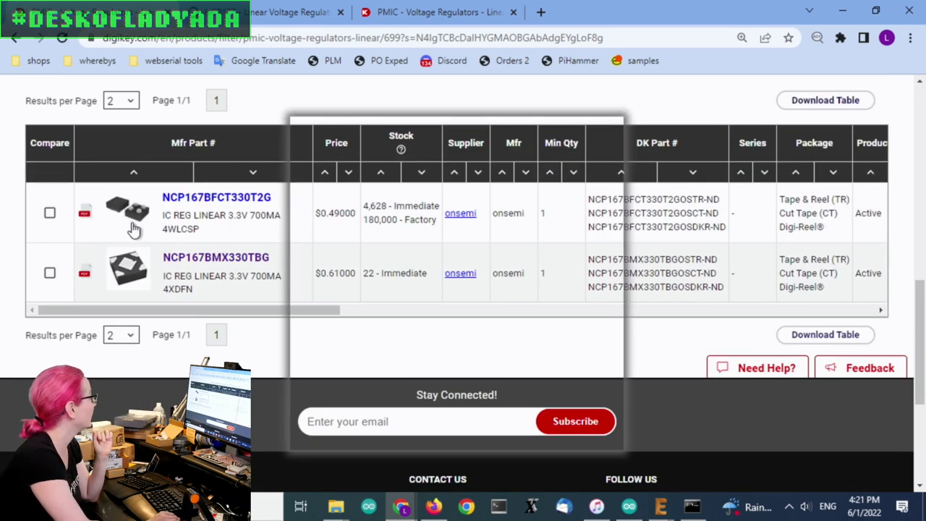
pyautogui.moveTo(255, 234); pyautogui.dragTo(164, 225)
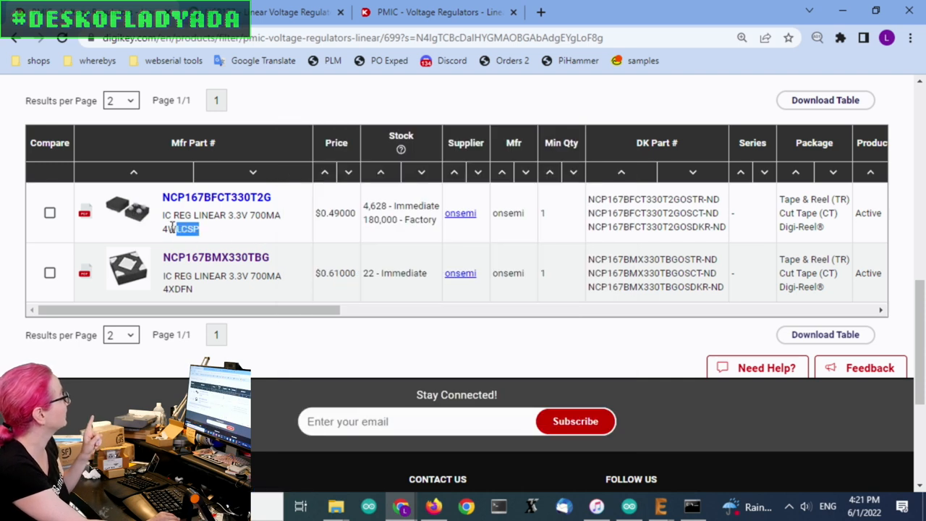
pyautogui.moveTo(196, 290)
pyautogui.mouseDown()
pyautogui.moveTo(163, 288)
pyautogui.moveTo(164, 272)
pyautogui.mouseUp()
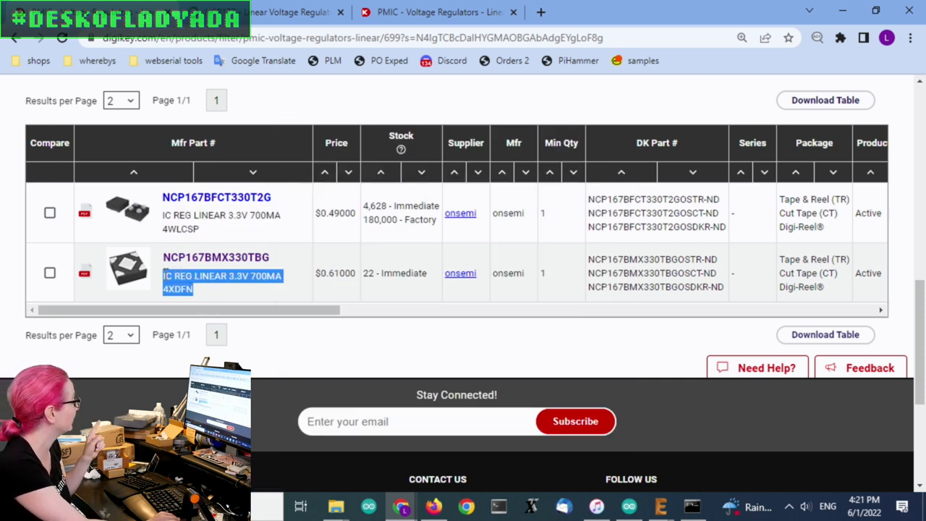
pyautogui.click(288, 291)
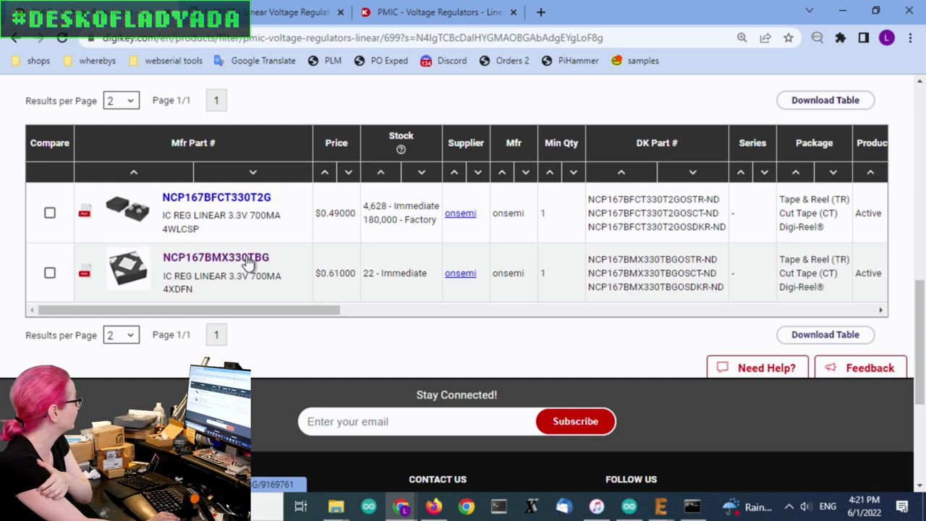
# View the NCP167BMX330TBG product page and note its 4-XDFN (1x1) package size.
pyautogui.click(282, 261)
pyautogui.scroll(-1, 629, 232)
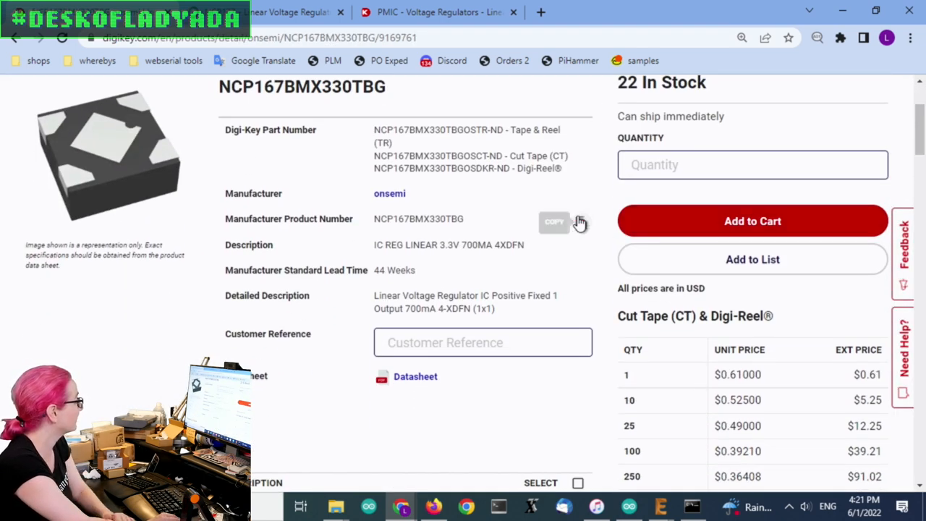
pyautogui.moveTo(449, 246)
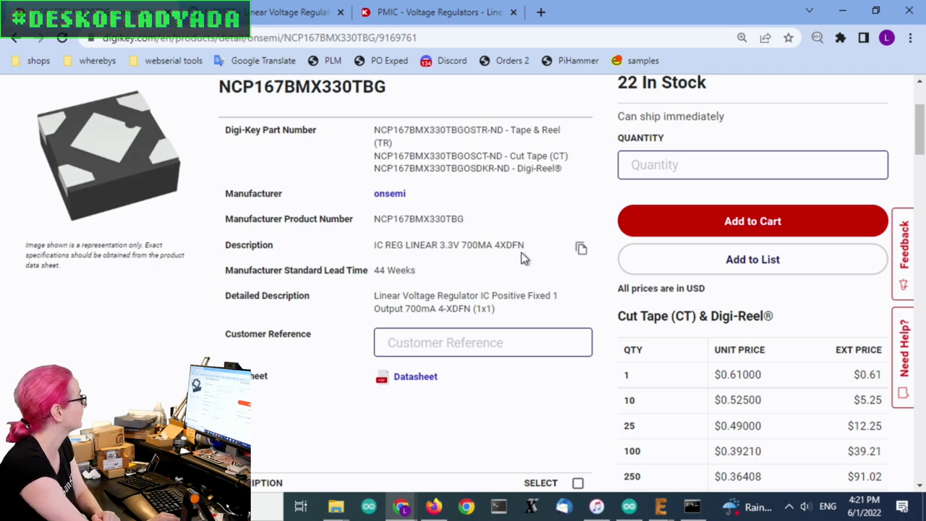
pyautogui.scroll(-2, 473, 222)
pyautogui.scroll(-3, 509, 200)
pyautogui.scroll(-1, 520, 223)
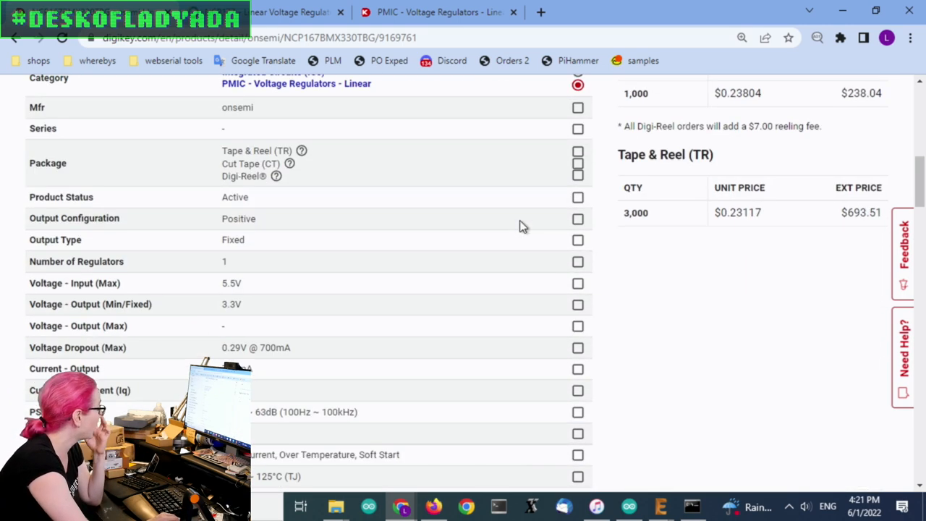
pyautogui.moveTo(223, 348); pyautogui.dragTo(288, 349)
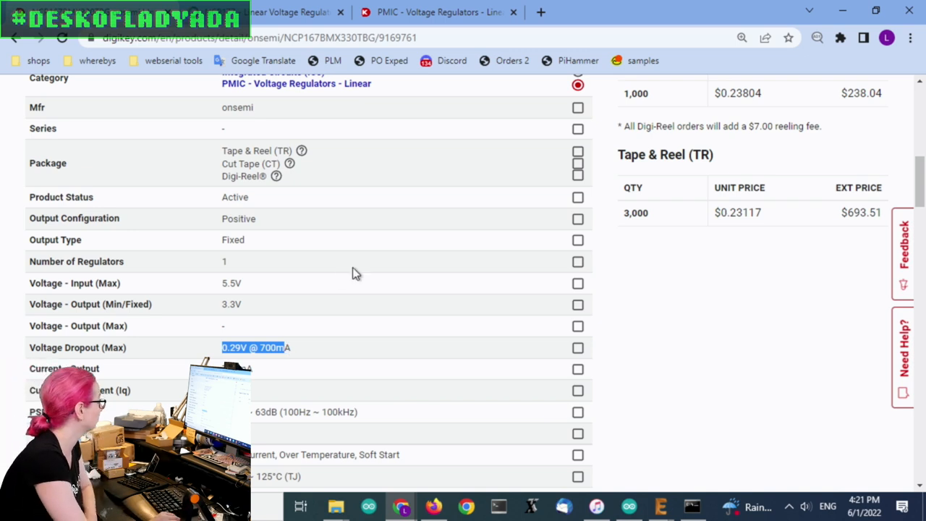
pyautogui.scroll(-2, 355, 273)
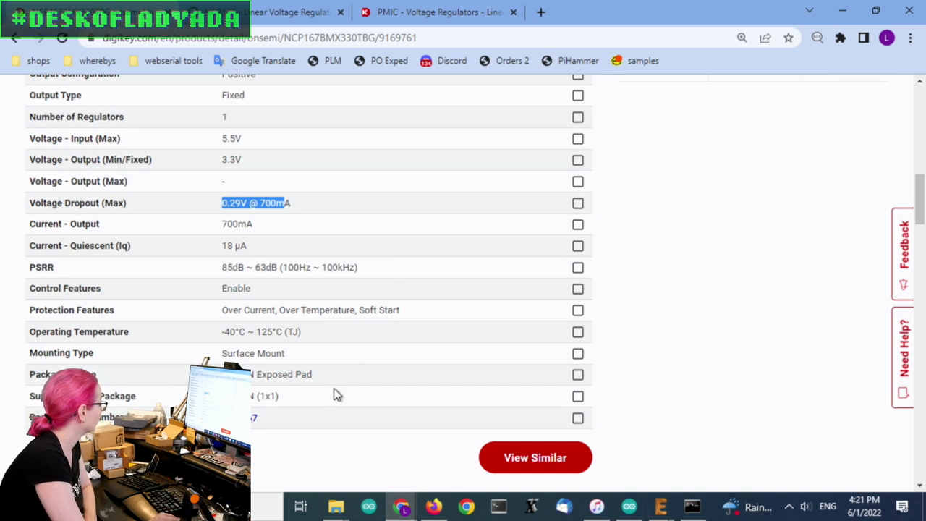
pyautogui.moveTo(282, 397); pyautogui.dragTo(231, 397)
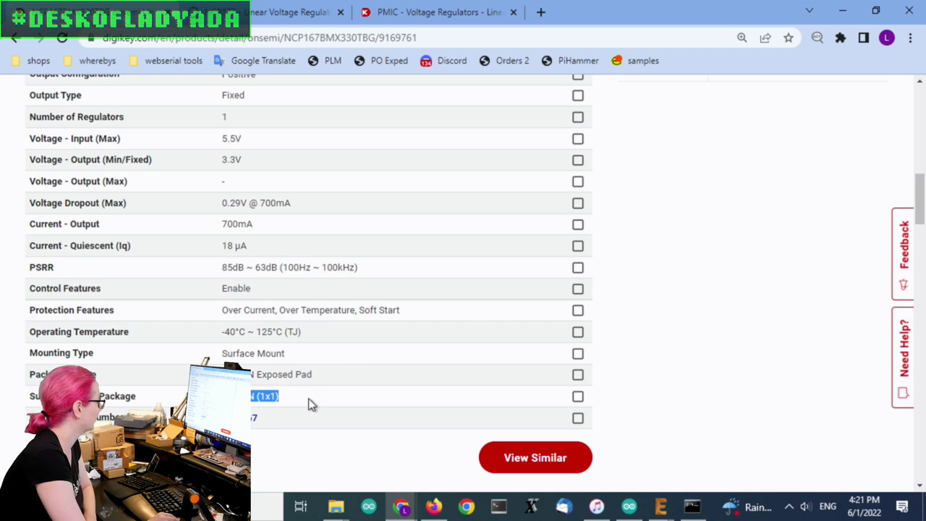
pyautogui.scroll(2, 395, 352)
pyautogui.scroll(3, 394, 352)
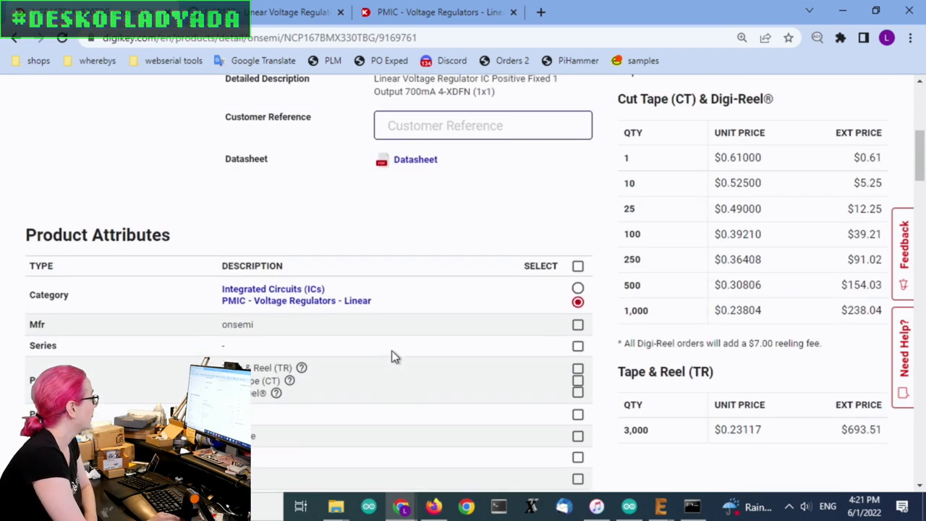
pyautogui.scroll(4, 395, 353)
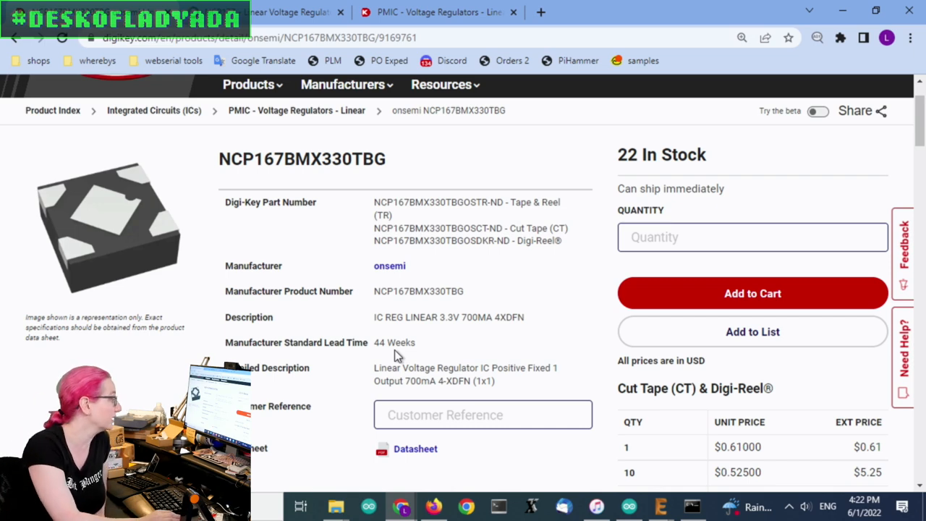
# Glance at the EAGLE 4-XDFN footprint editor, then return to the Digi-Key page.
pyautogui.click(667, 510)
pyautogui.moveTo(660, 506)
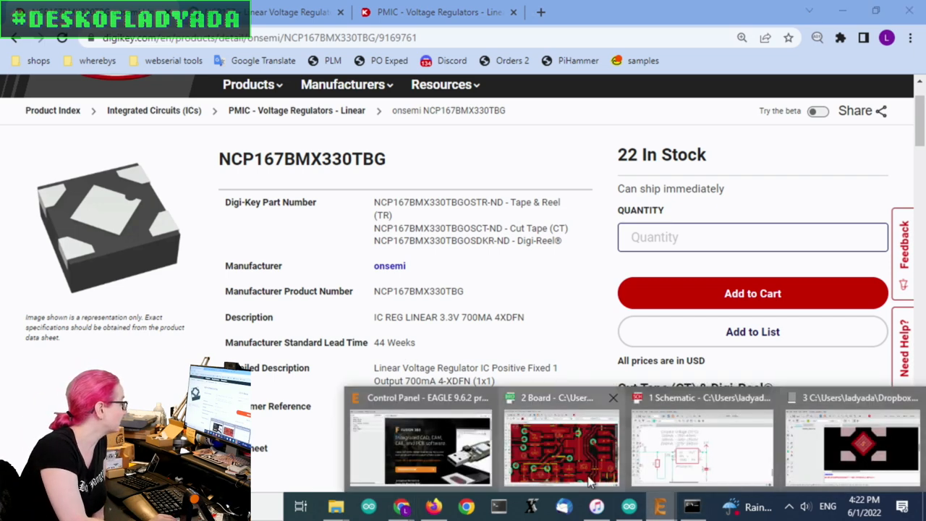
pyautogui.click(888, 465)
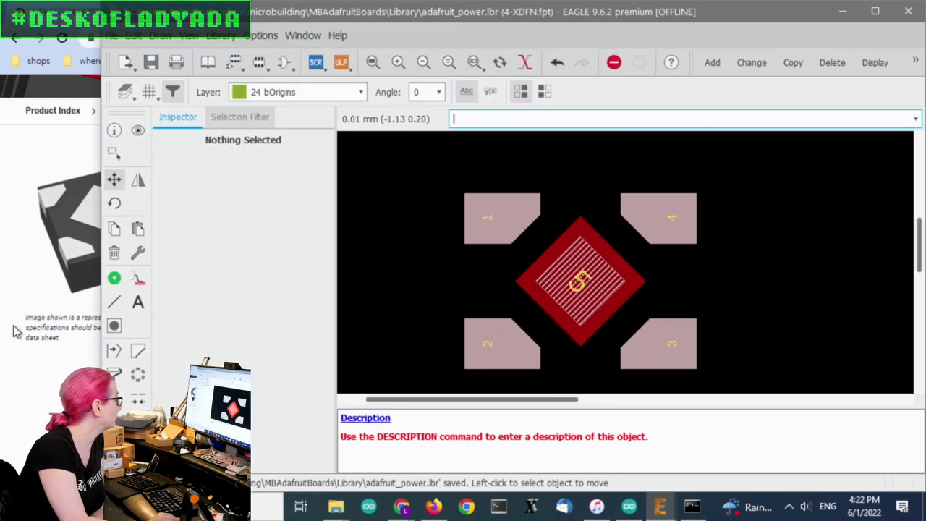
pyautogui.click(14, 326)
pyautogui.scroll(-10, 407, 297)
pyautogui.scroll(-8, 408, 297)
pyautogui.scroll(-3, 413, 303)
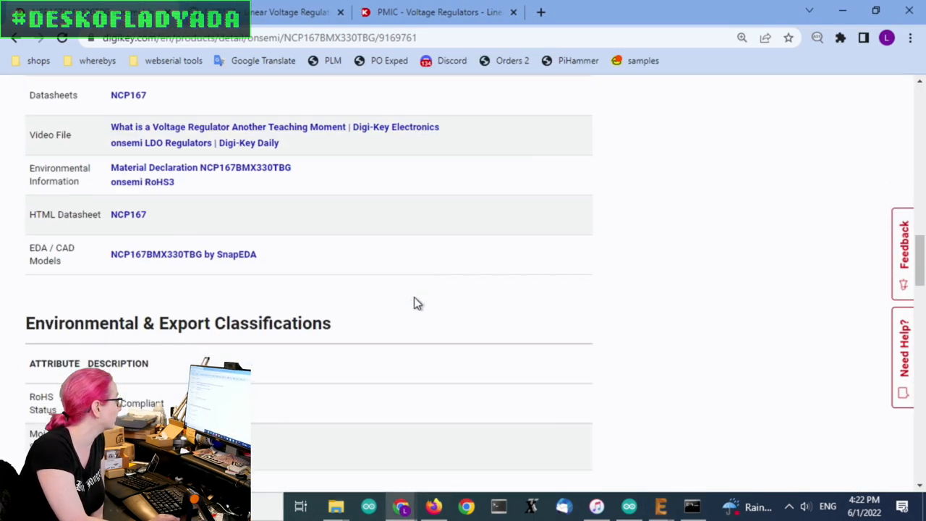
pyautogui.scroll(-2, 197, 263)
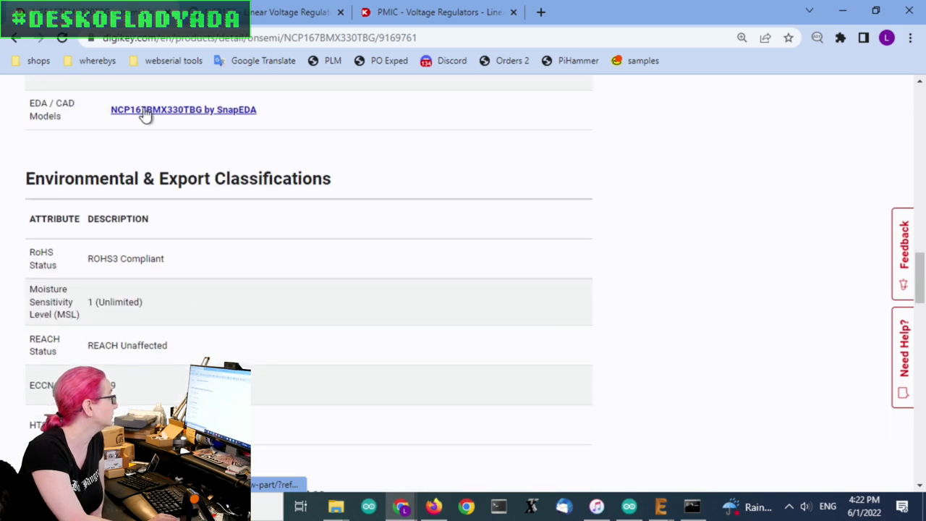
# View the part's SnapEDA symbol and footprint, then bring the EAGLE footprint editor back.
pyautogui.click(144, 114)
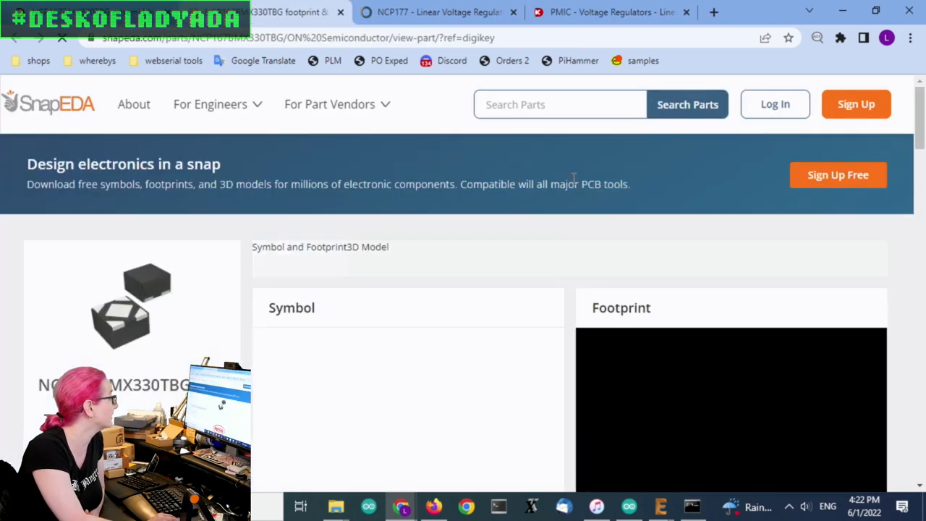
pyautogui.scroll(-2, 721, 235)
pyautogui.scroll(-1, 749, 286)
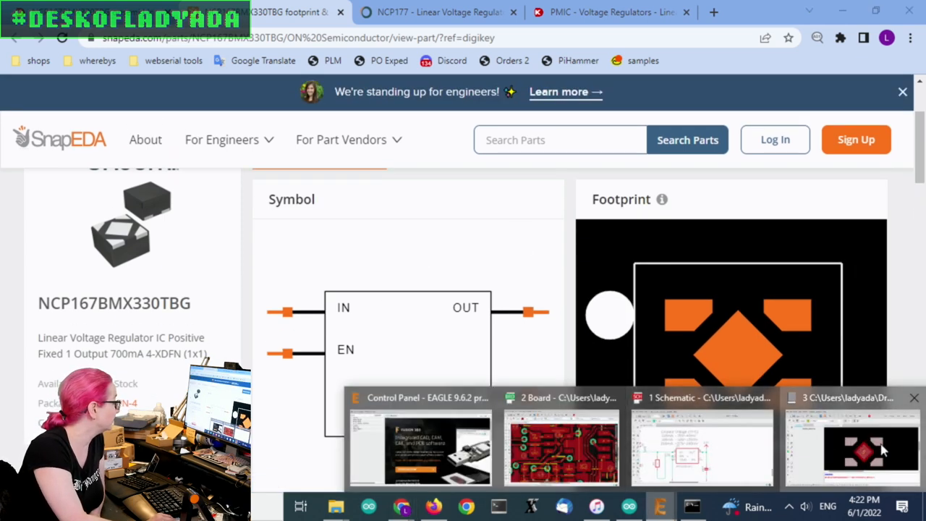
pyautogui.click(883, 450)
pyautogui.moveTo(660, 506)
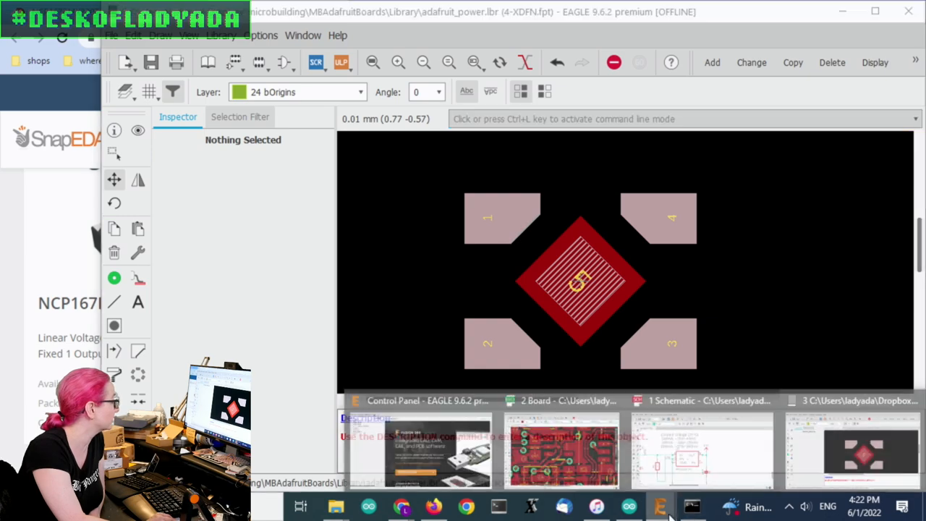
# On the EAGLE board, highlight the tiny 4-XDFN footprint overlapping the SOT23-5 regulator's pads.
pyautogui.click(561, 452)
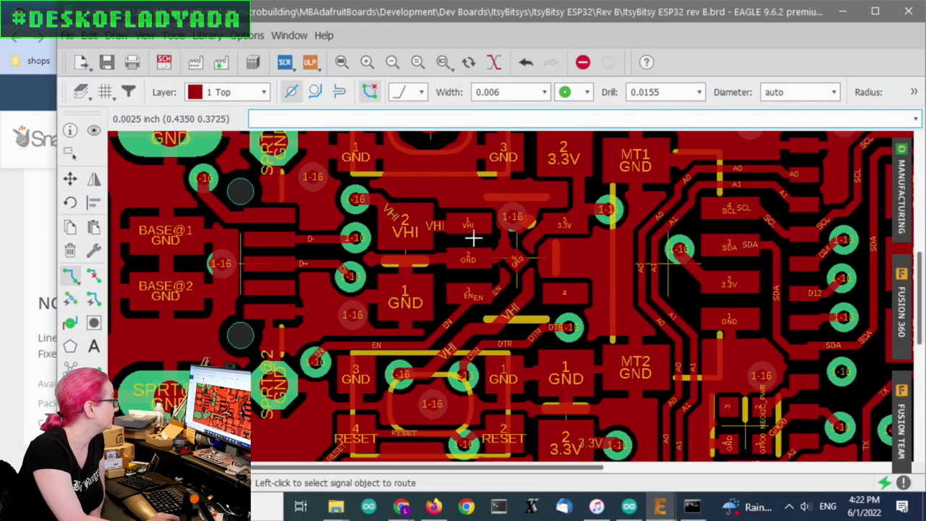
pyautogui.scroll(2, 473, 238)
pyautogui.scroll(1, 463, 228)
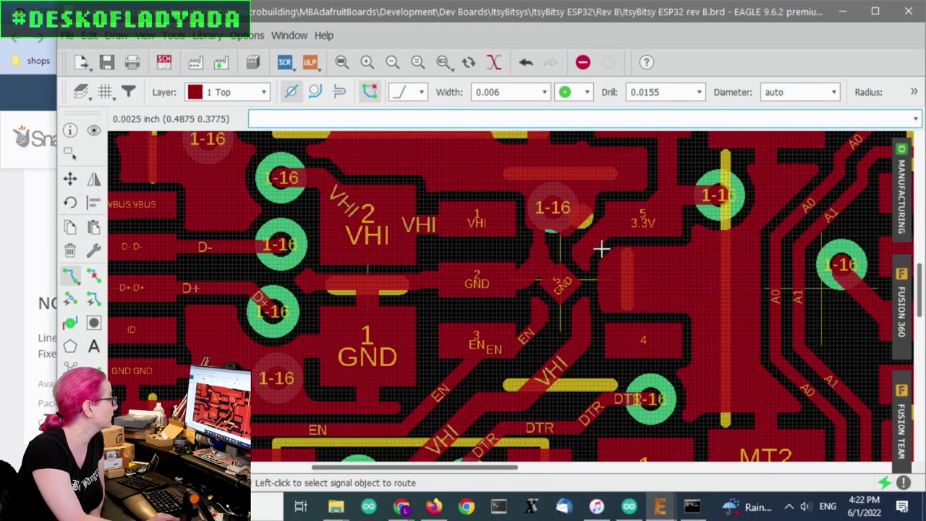
pyautogui.press('F7')
pyautogui.click(566, 280)
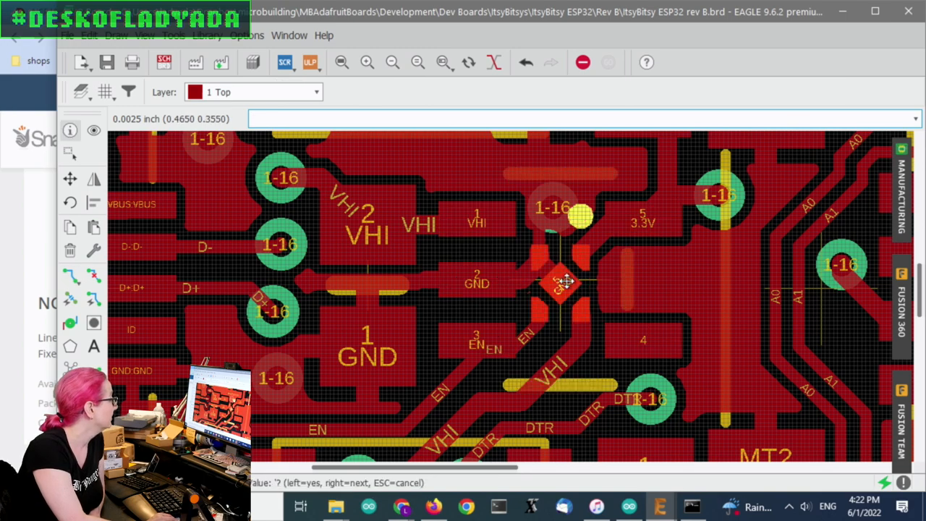
pyautogui.click(566, 280)
pyautogui.click(391, 468)
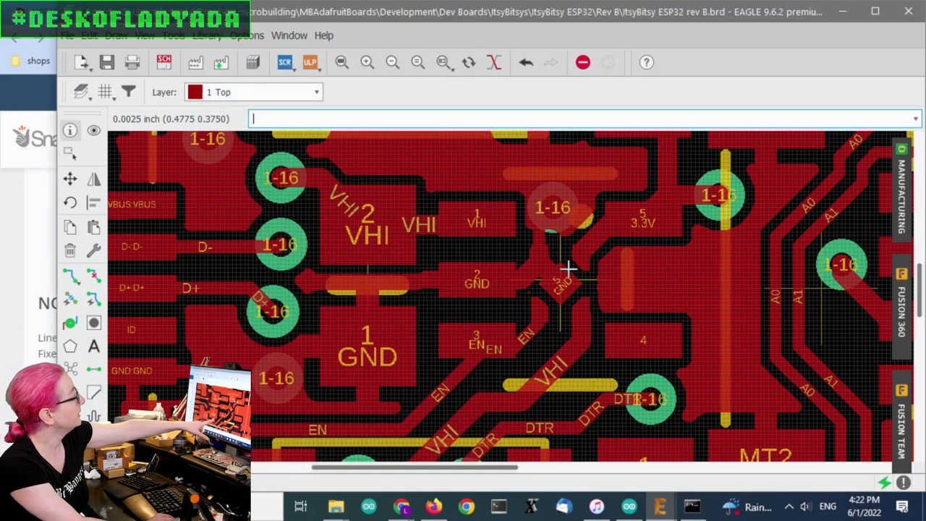
pyautogui.click(561, 280)
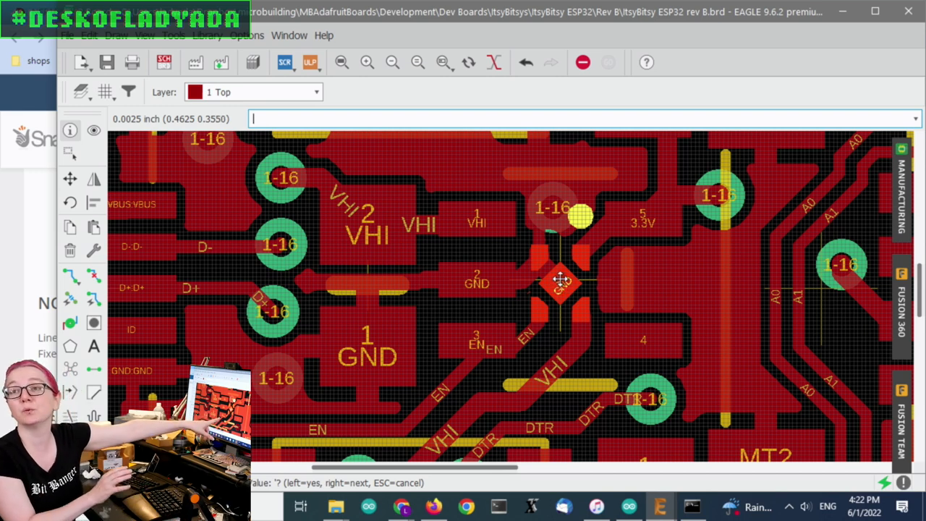